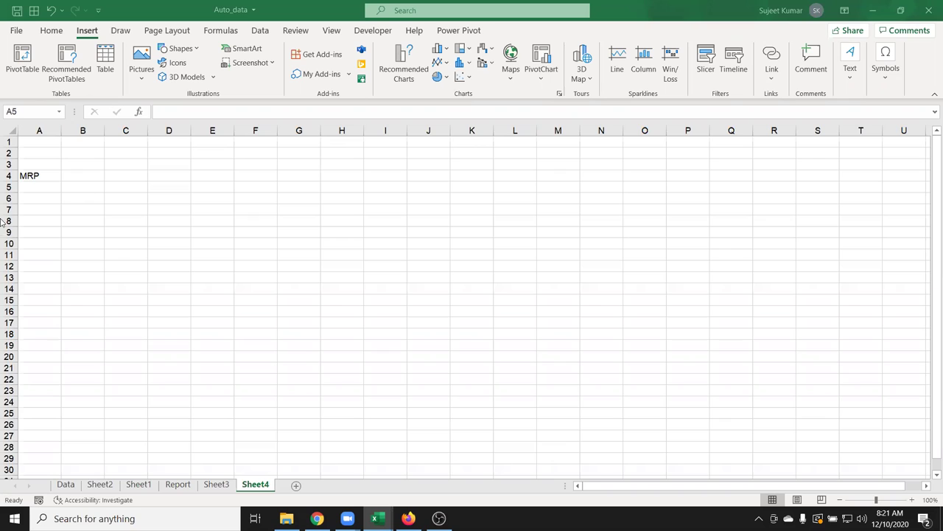
Enter Cost with value 50 in A3:B3 and a '?' placeholder for MRP in B4.
left_click(86, 177)
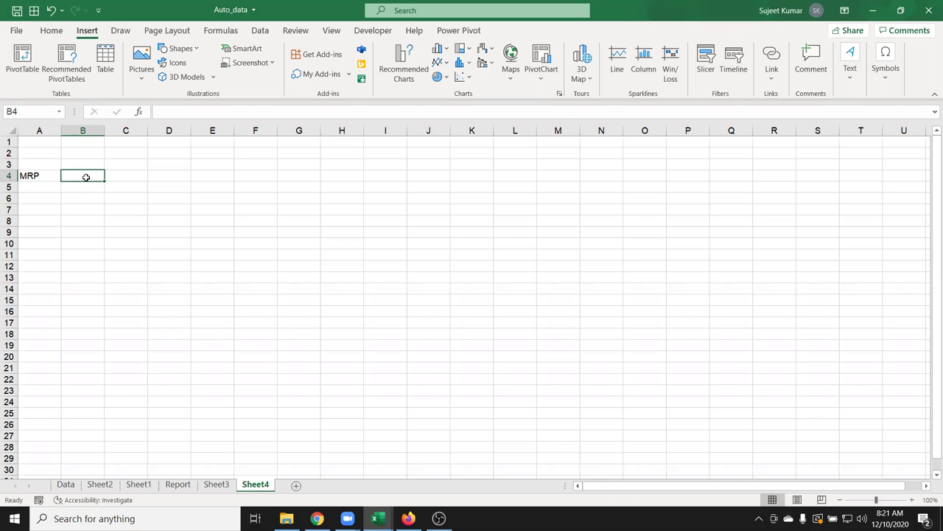
key("Up")
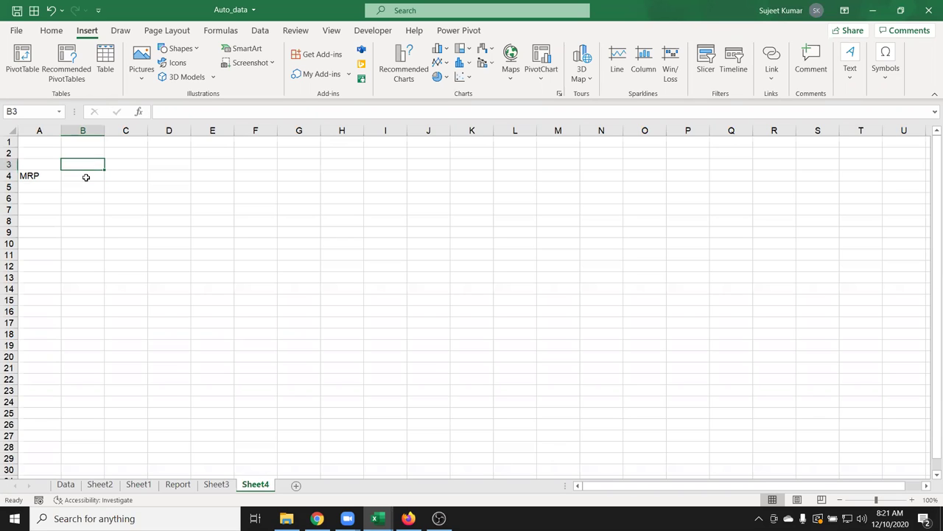
key("Left")
type("Cost")
key("Tab")
type("50")
key("Return")
double_click(87, 178)
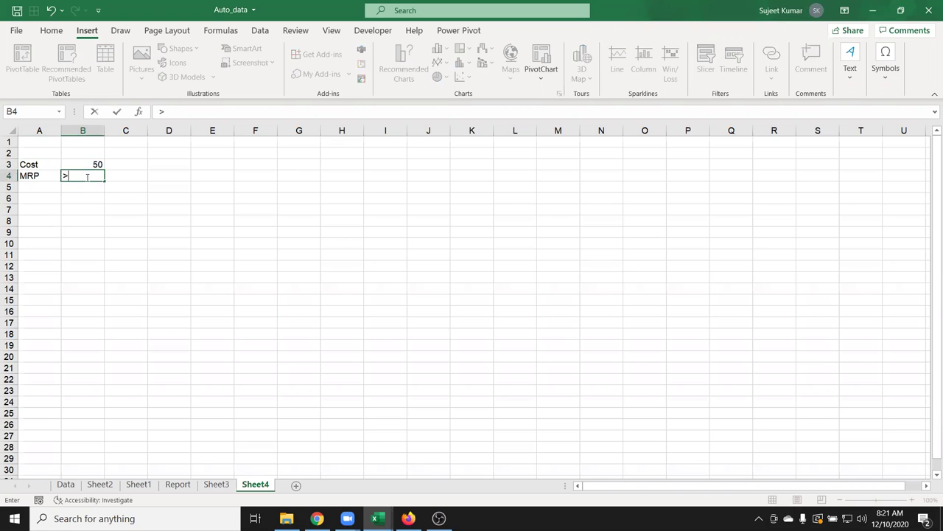
type("?")
key("Return")
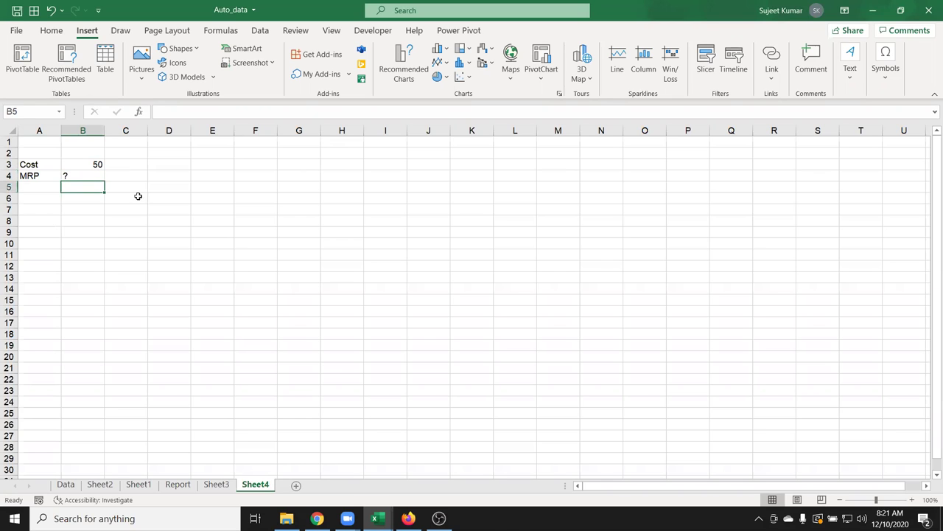
Put the 5% markup =B3*5% in C5 and the total =B3+C5 (52.5) in C6.
left_click(125, 190)
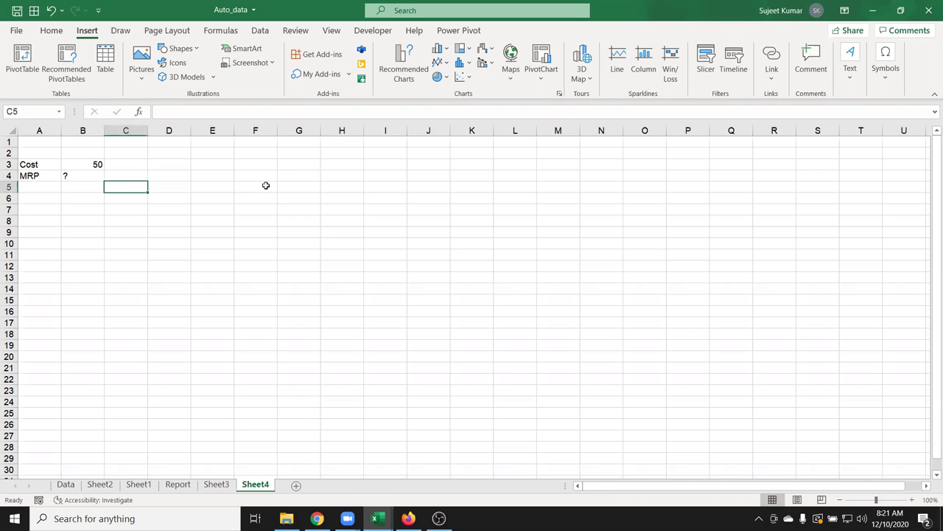
type("=")
left_click(89, 163)
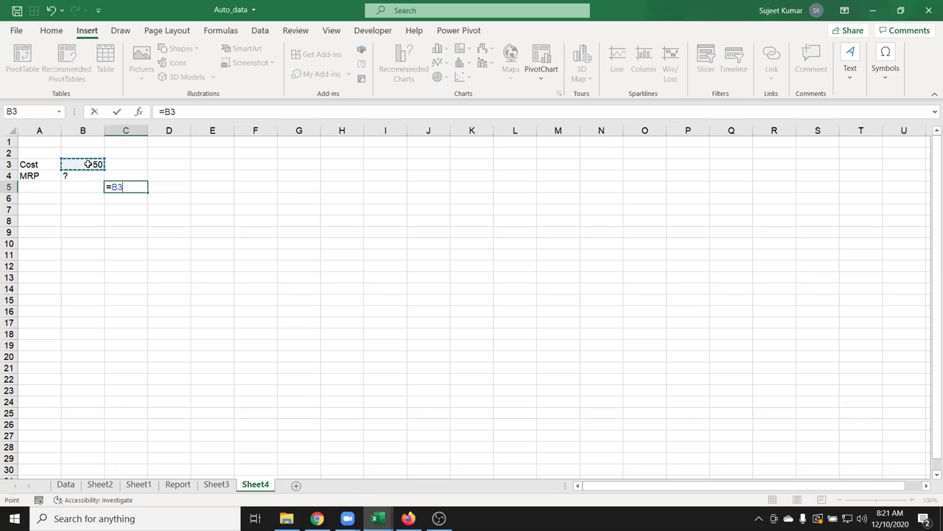
type("*5%")
key("Return")
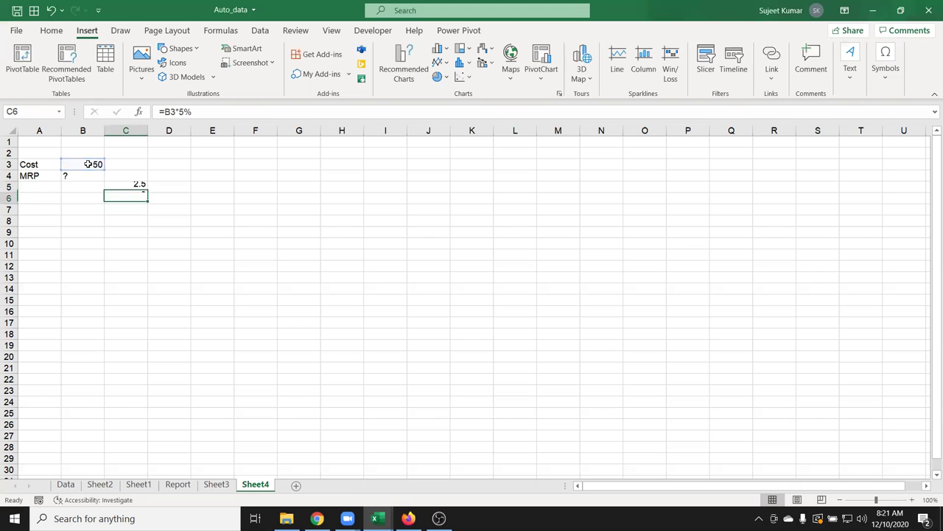
type("=")
left_click(88, 164)
type("+C5")
key("Return")
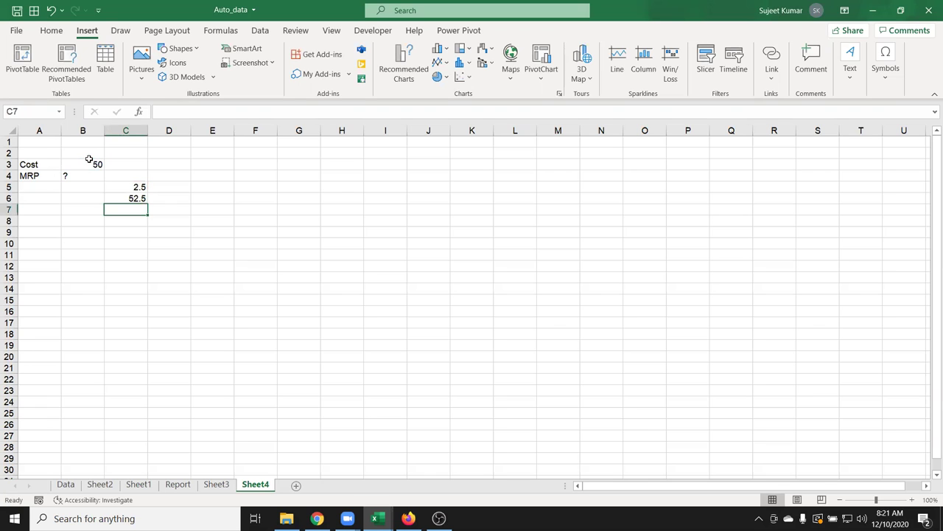
Put the 10% markup =C6*10% in D5 and the running total =C6+D5 (57.75) in D6.
left_click(162, 184)
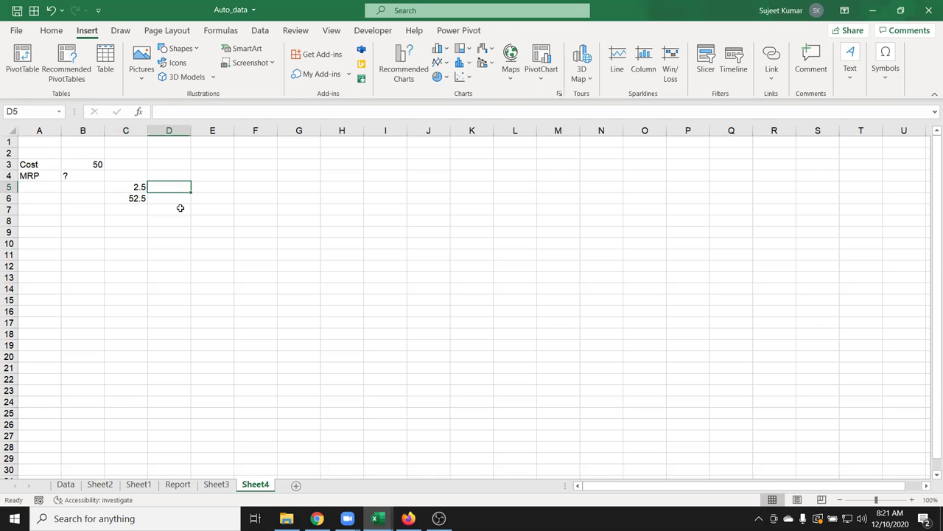
type("=")
left_click(121, 197)
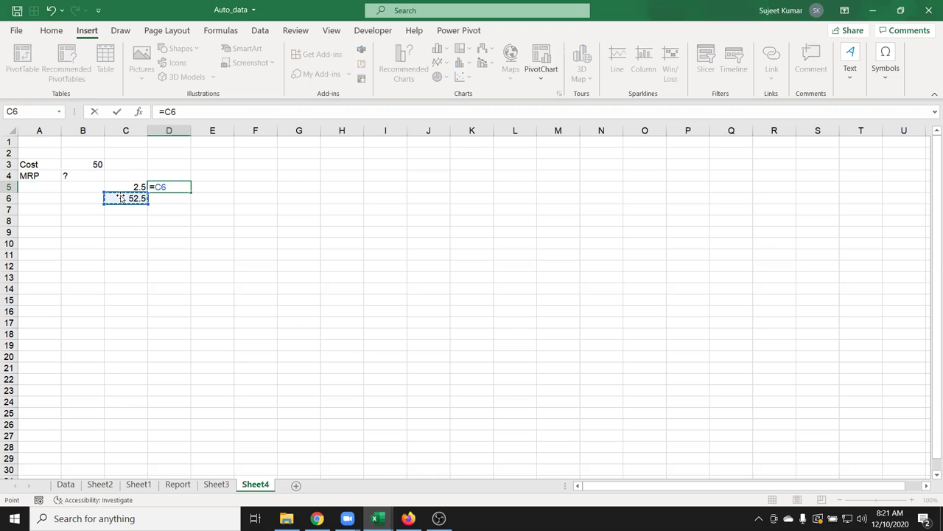
type("*10%")
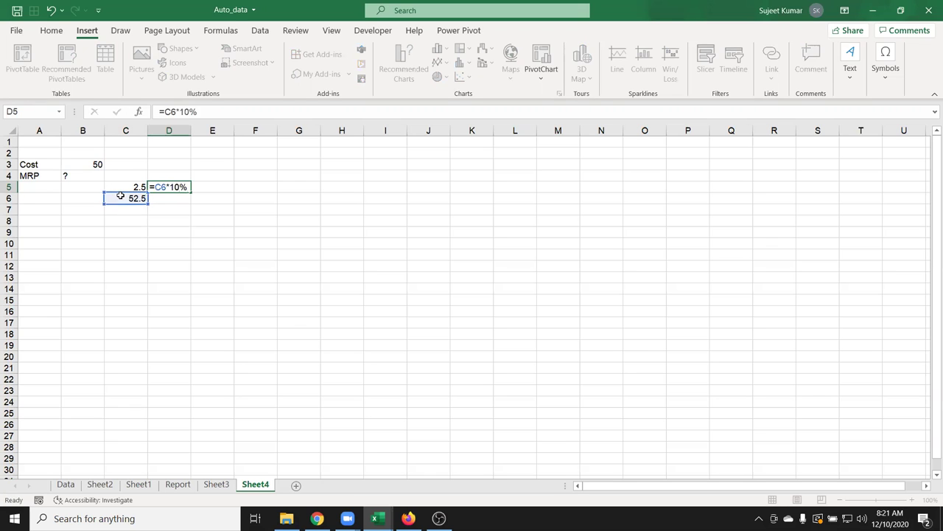
key("Return")
type("=")
left_click(121, 196)
type("+D5")
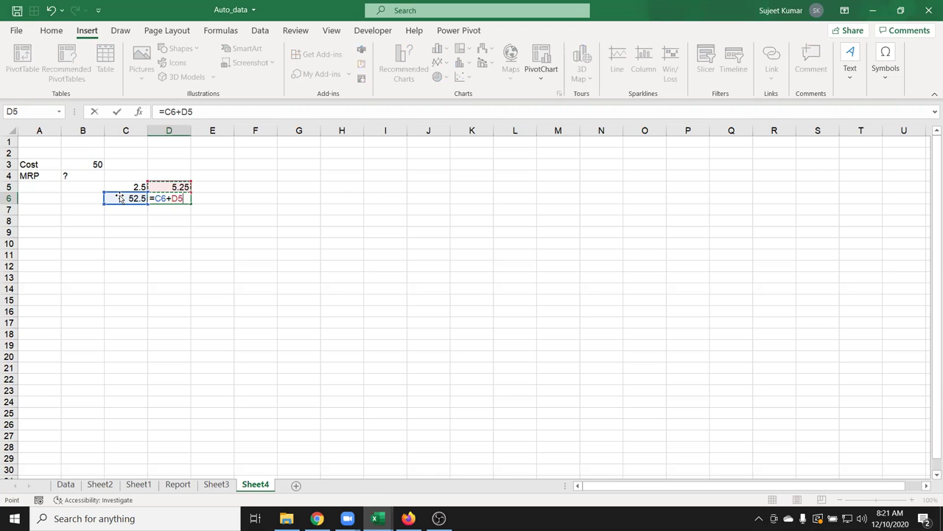
key("Return")
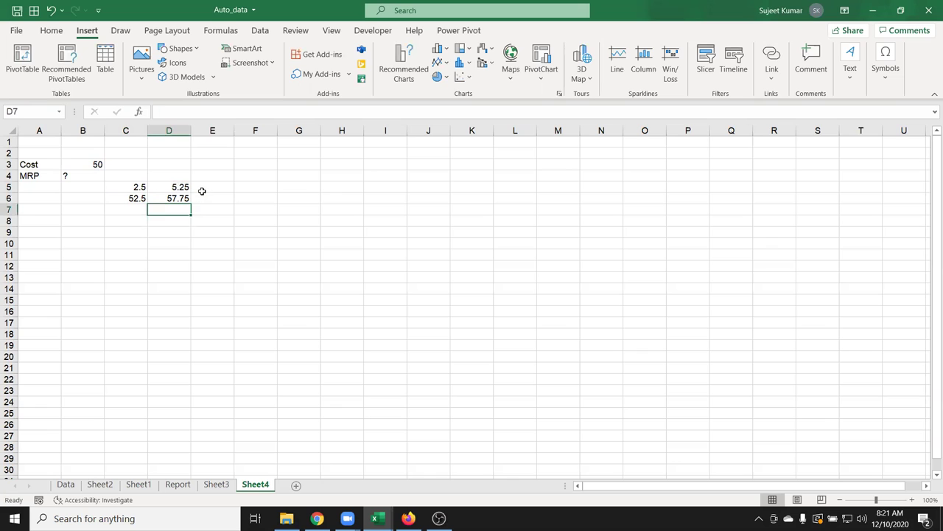
Put the 15% markup =D6*15% in E5 and the running total =D6+E5 (66.4125) in E6.
left_click(218, 188)
type("=")
key("Down")
key("Left")
type("*15%")
key("ctrl+Return")
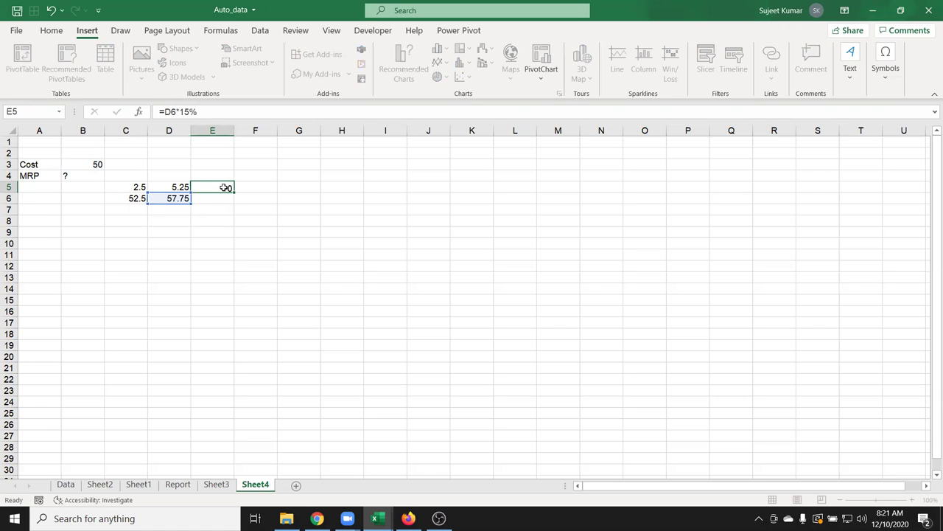
key("Return")
type("=")
key("Left")
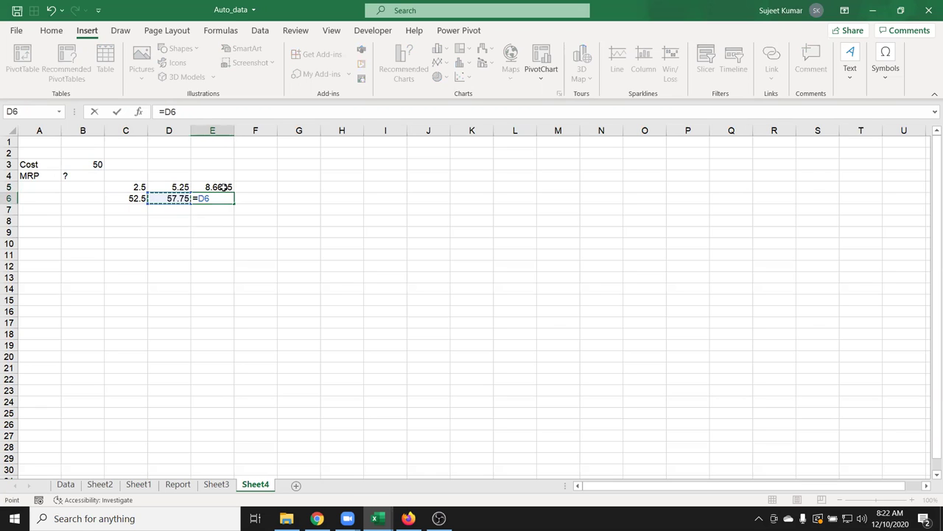
type("+")
left_click(223, 187)
key("Return")
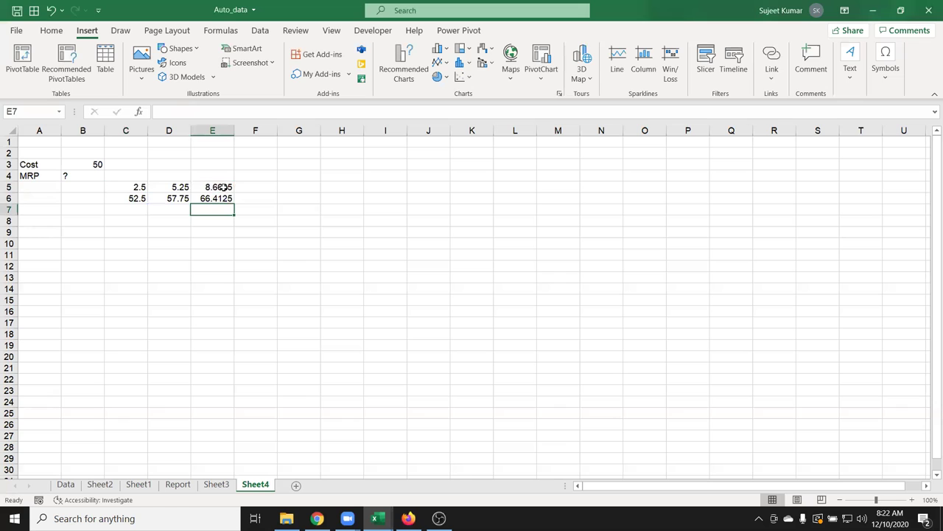
Put the 20% markup =E6*20% in F5 and the final total =E6+F5 (79.695) in F6.
left_click(250, 190)
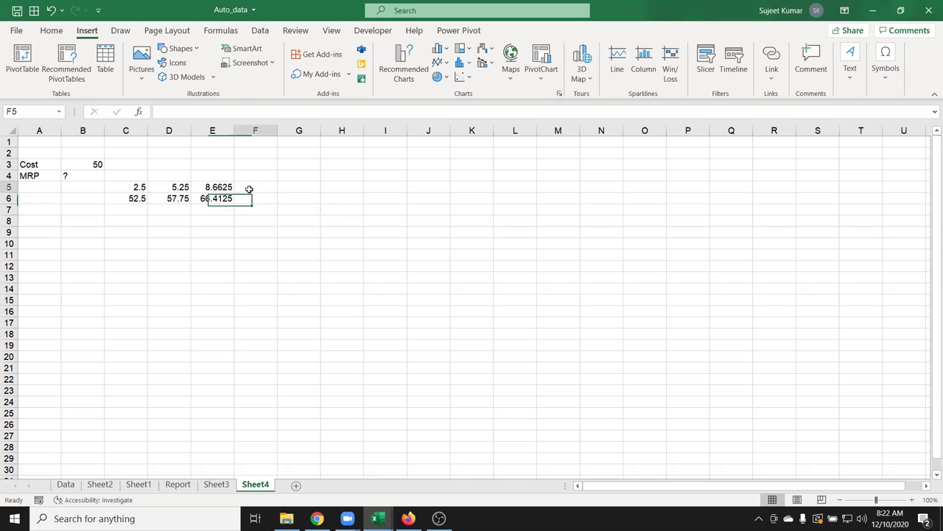
type("=")
key("Down")
key("Left")
type("*20")
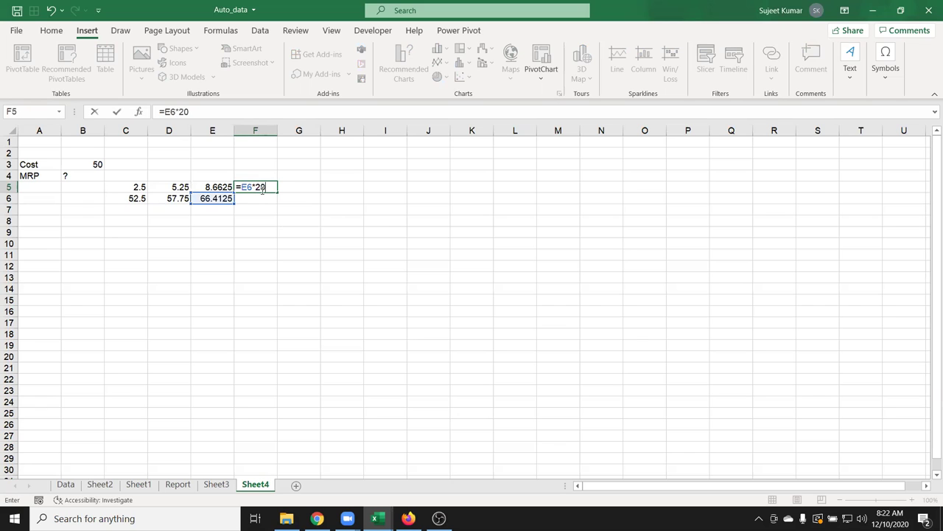
type("%")
key("Return")
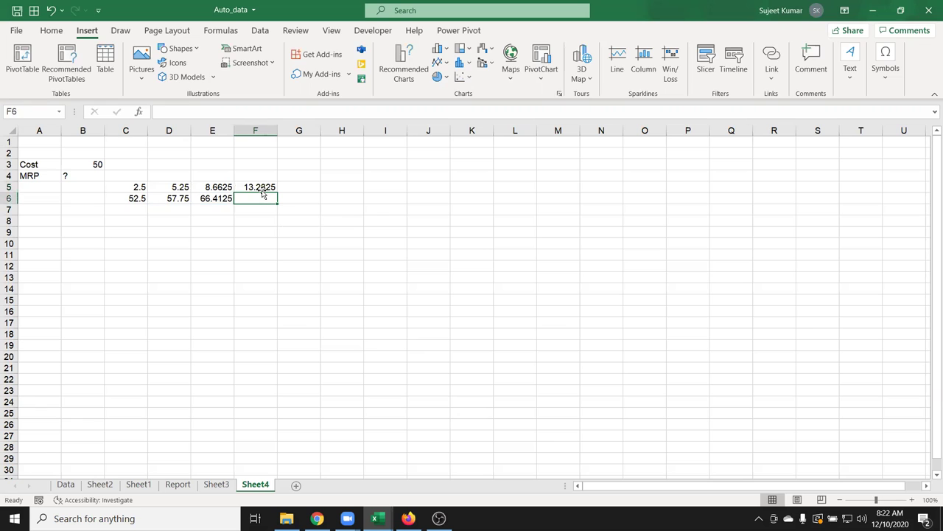
type("=")
key("Left")
type("+")
left_click(263, 193)
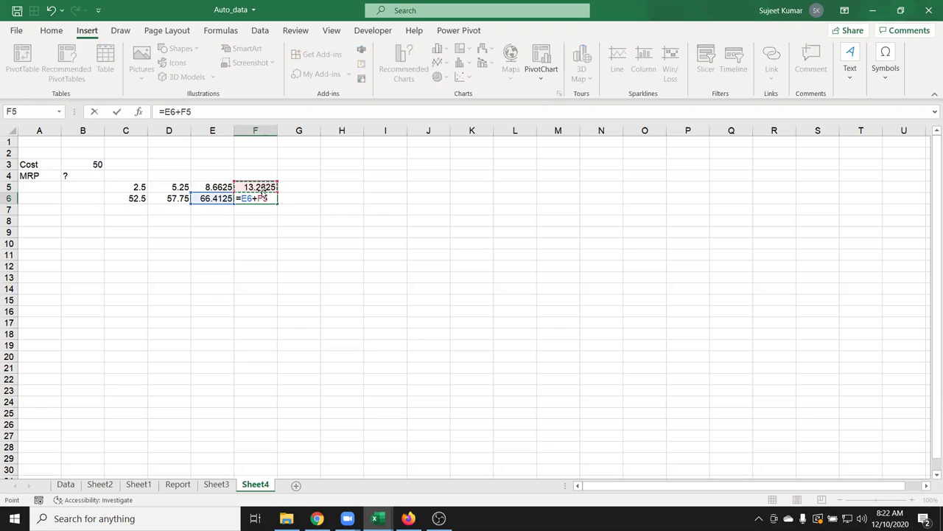
key("Return")
key("Up")
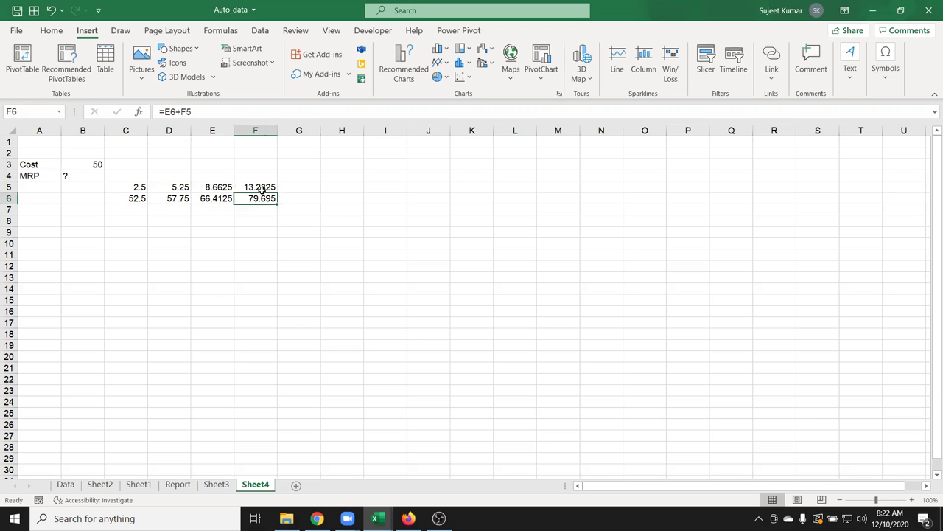
left_click(88, 164)
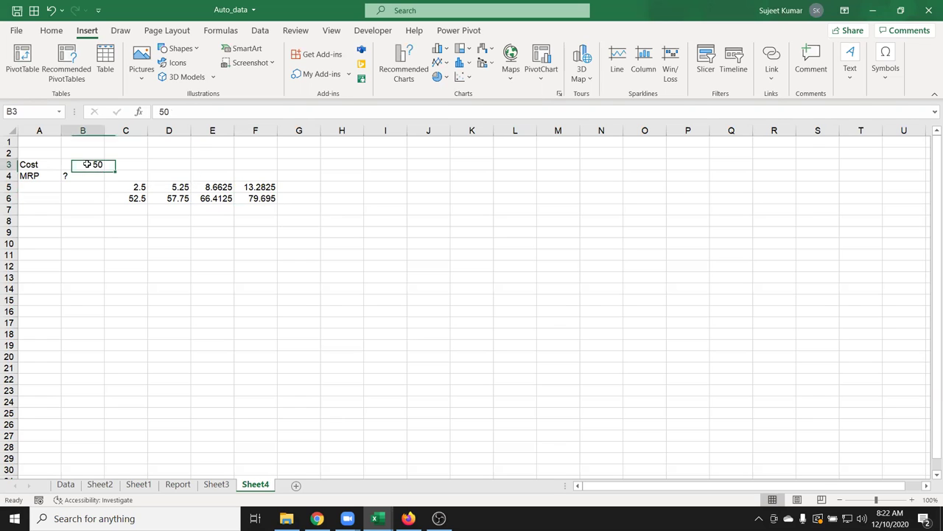
left_click(242, 198)
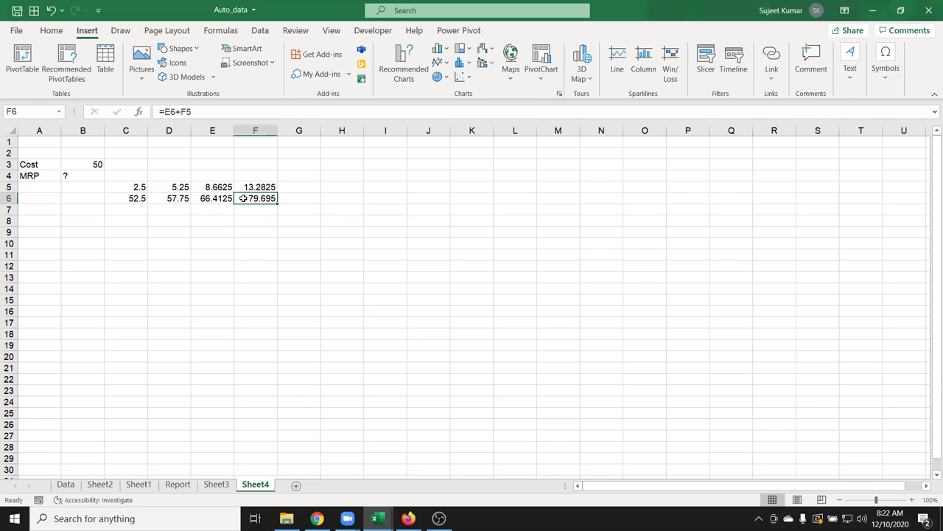
key("Left")
key("Left")
key("Left")
key("Up")
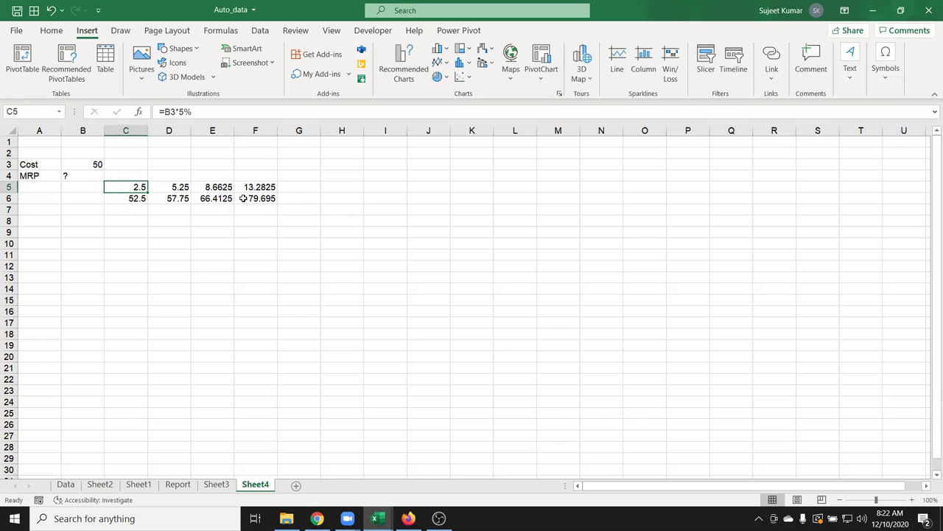
key("Right")
key("Right")
key("Right")
key("Down")
key("Left")
key("Left")
key("Left")
key("Up")
key("shift+Right")
key("shift+Right")
key("shift+Right")
key("shift+Down")
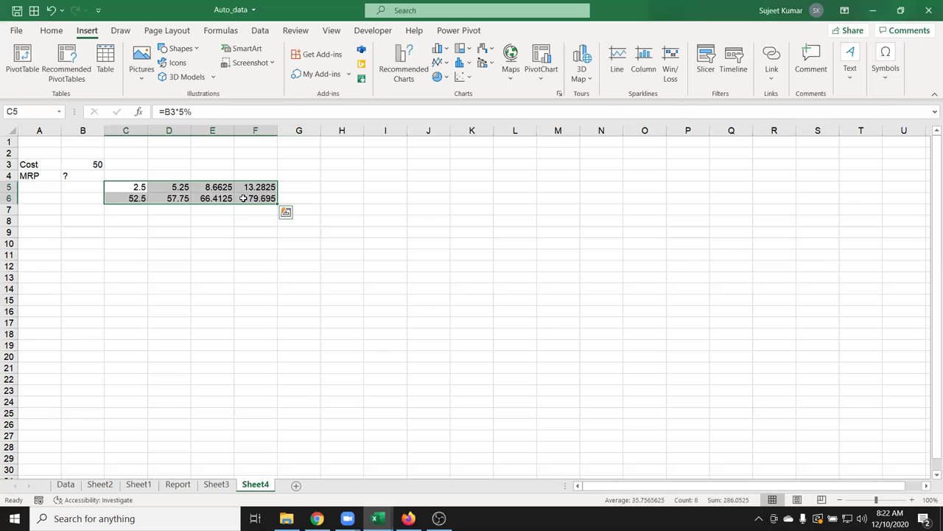
key("Up")
key("Left")
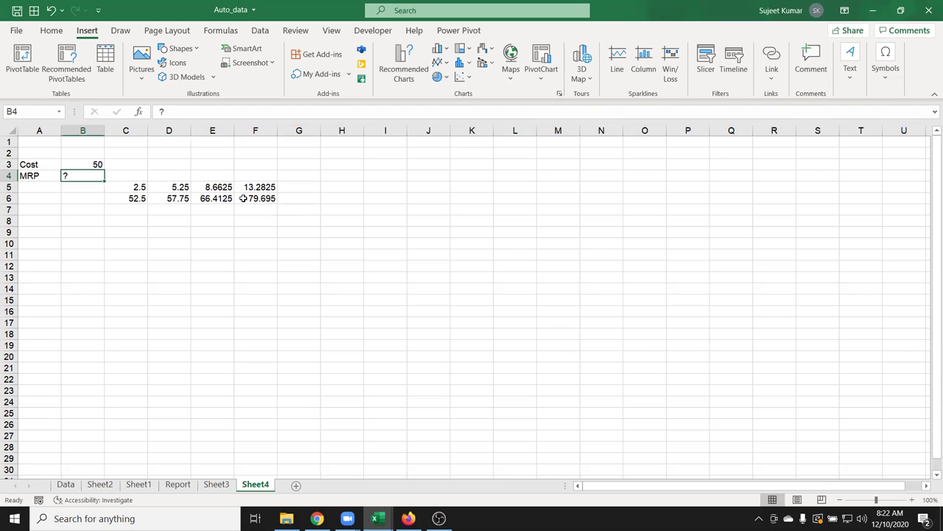
key("Right")
key("Right")
key("Down")
key("Left")
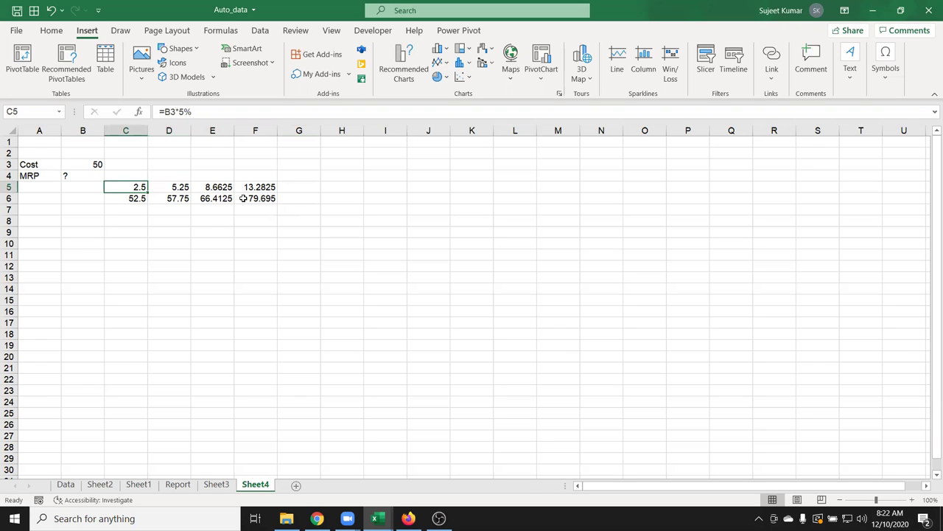
key("Down")
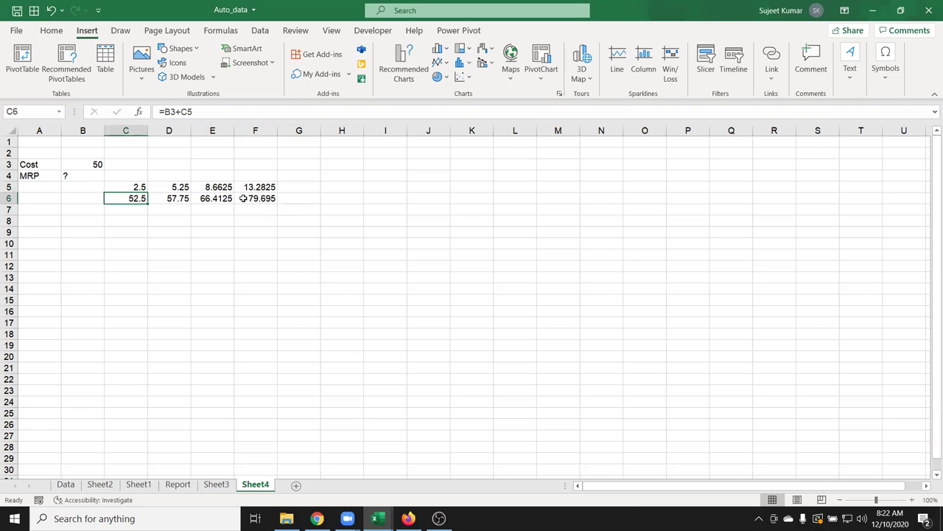
key("F2")
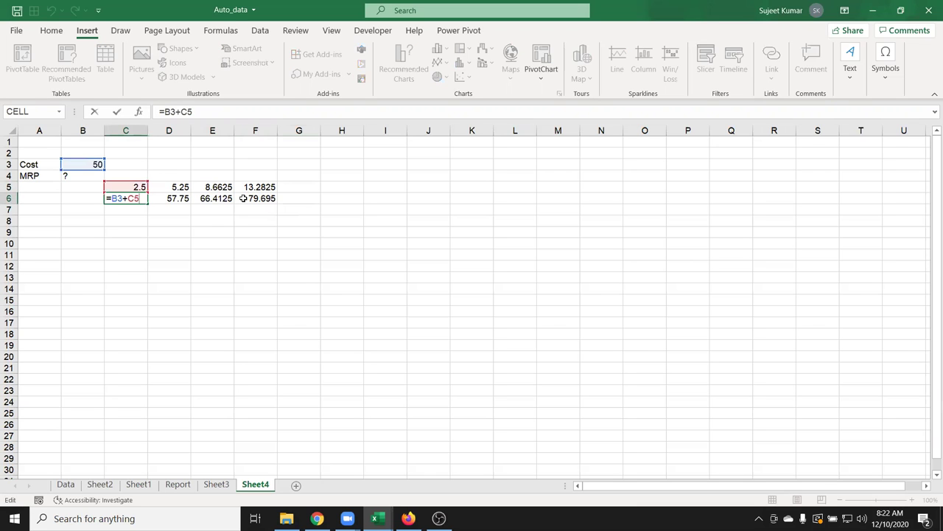
key("Escape")
key("Up")
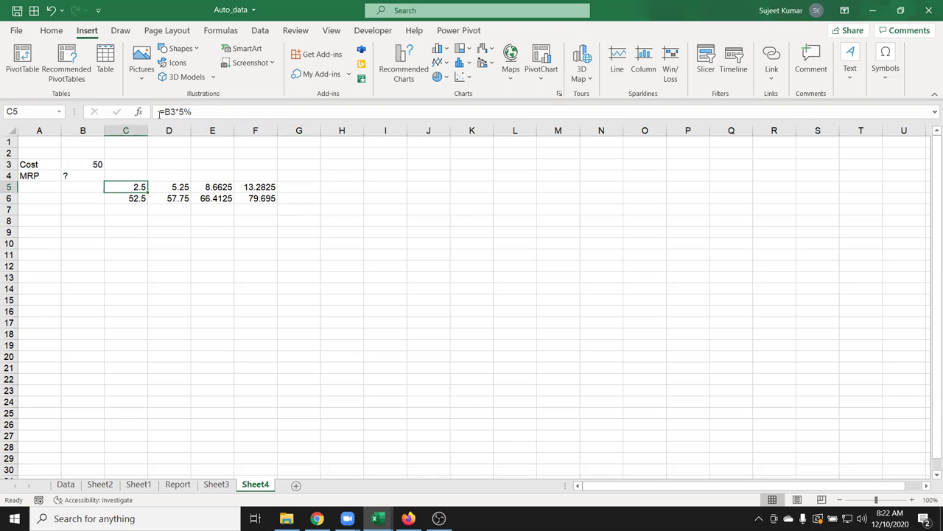
Rewrite C6 as =B3+(B3*5%) so it no longer references C5.
left_click(162, 112)
left_click_drag(164, 111, 193, 111)
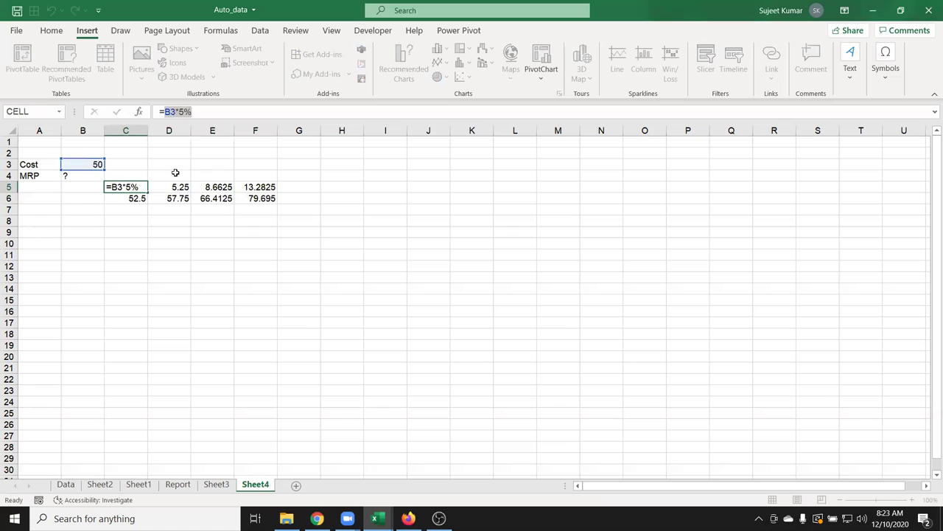
key("Escape")
double_click(129, 198)
double_click(132, 198)
type("(")
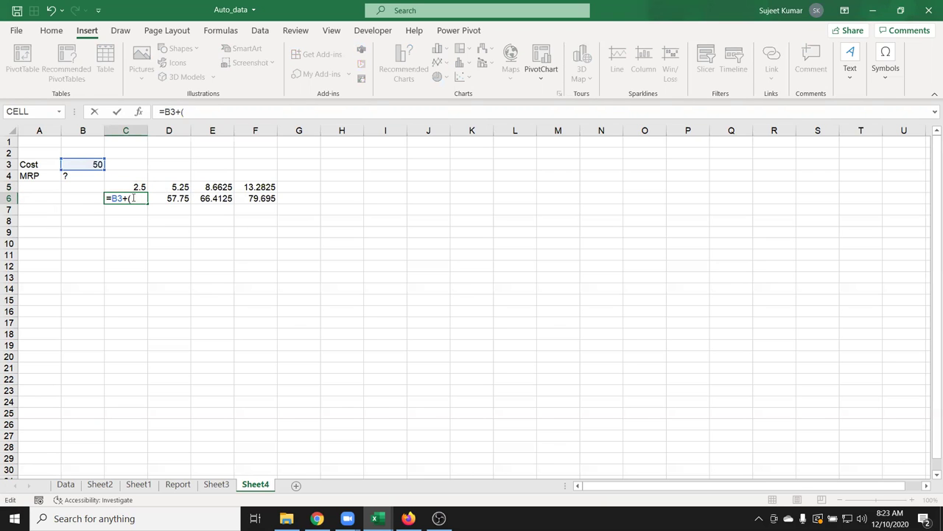
type("B3*5%)")
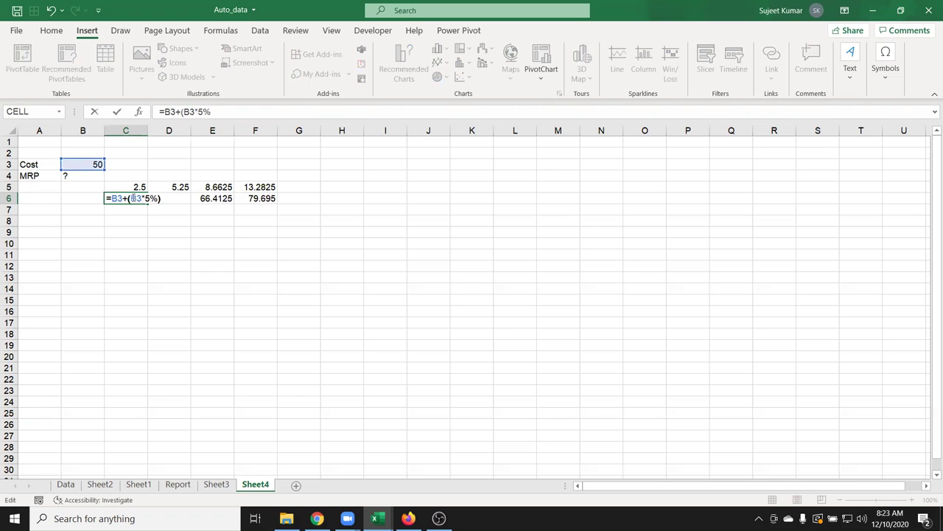
key("Return")
Clear the helper value in C5 and copy C6's formula text.
key("Up")
key("Up")
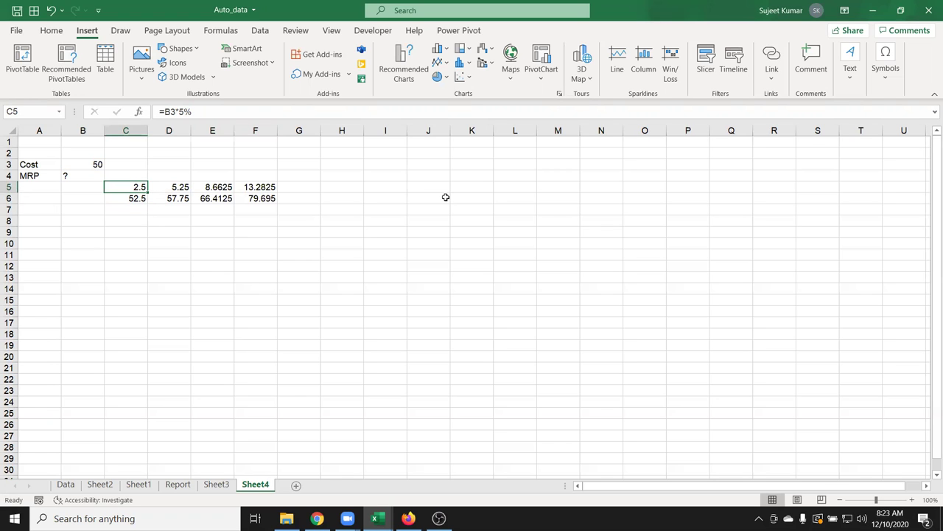
key("Delete")
key("Down")
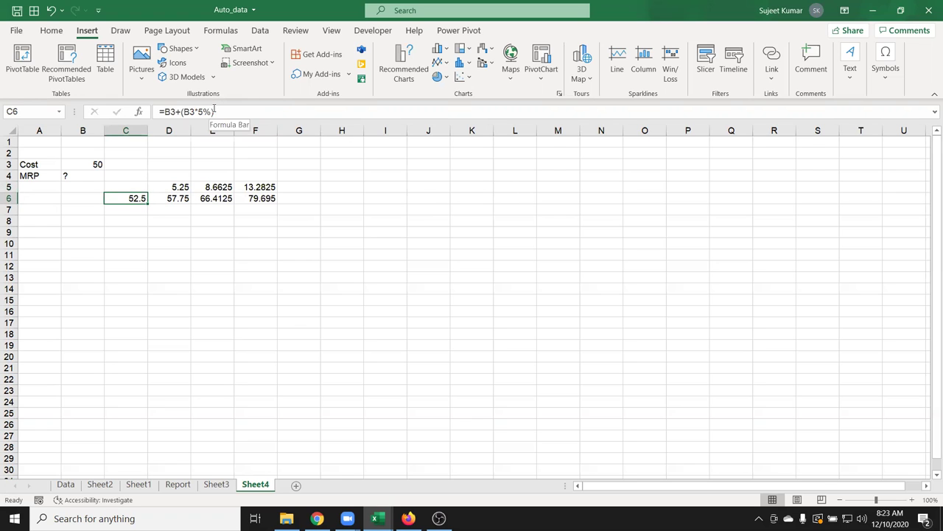
left_click_drag(213, 112, 163, 107)
key("ctrl+c")
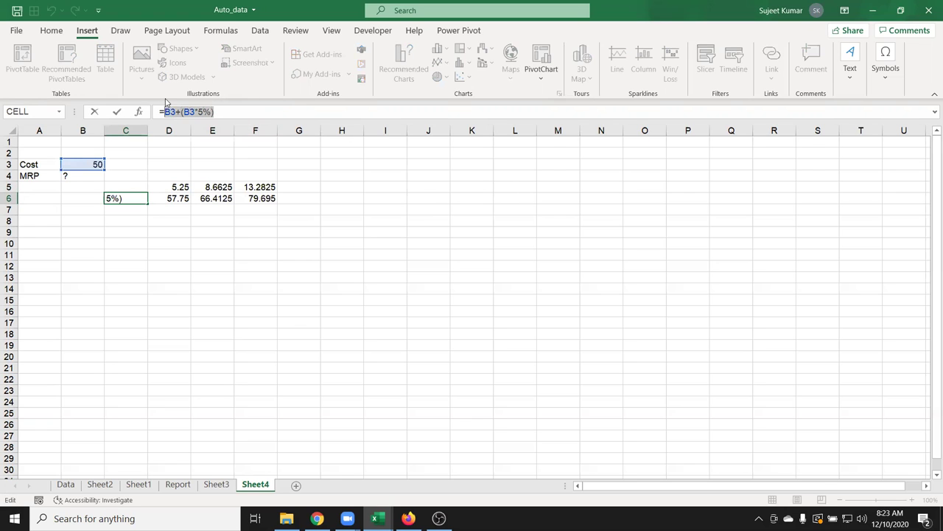
key("Escape")
left_click(179, 187)
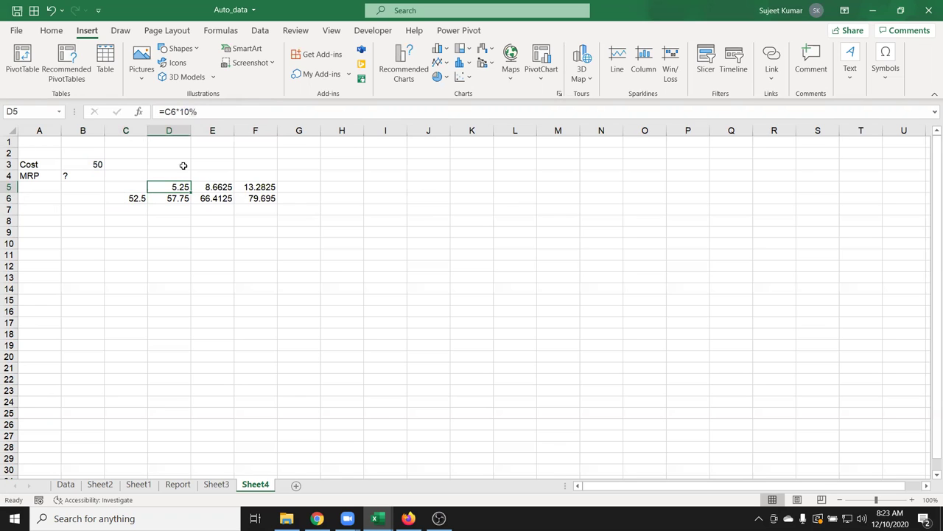
Rewrite D5 as =(B3+(B3*5%))*10%, testing it by clearing and restoring C6.
double_click(178, 187)
left_click_drag(155, 186, 167, 186)
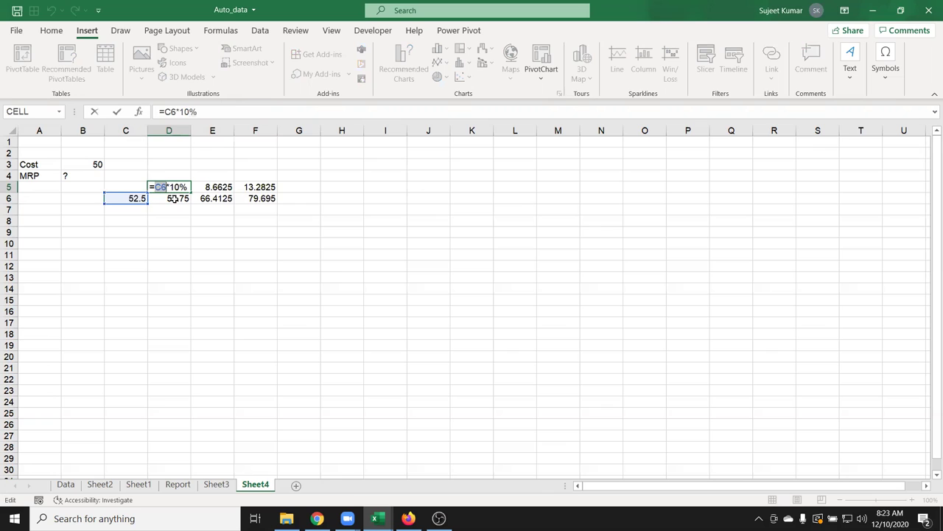
key("BackSpace")
key("ctrl+v")
type(")")
key("Return")
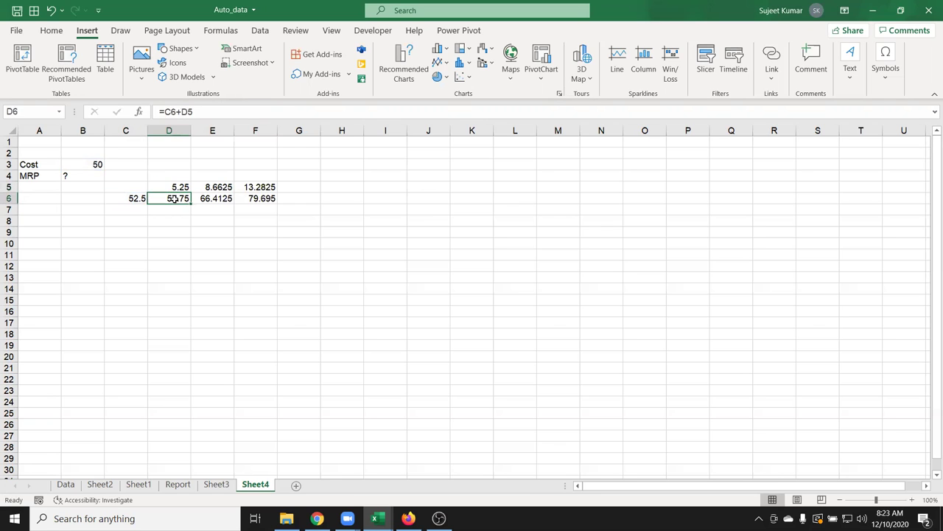
key("Left")
key("Delete")
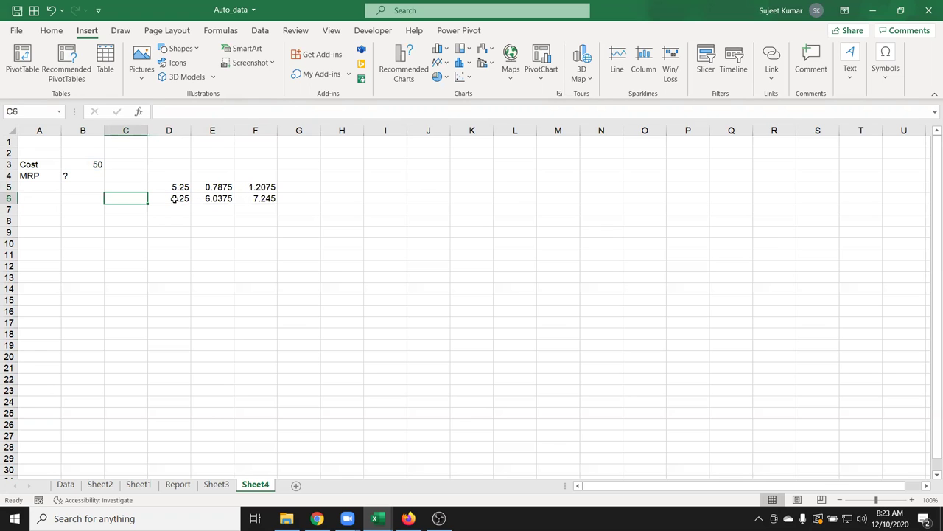
type("=B3+(B3*5%)")
Replace C6 in D6's formula with (B3+(B3*5%)) and clear C6.
left_click(175, 199)
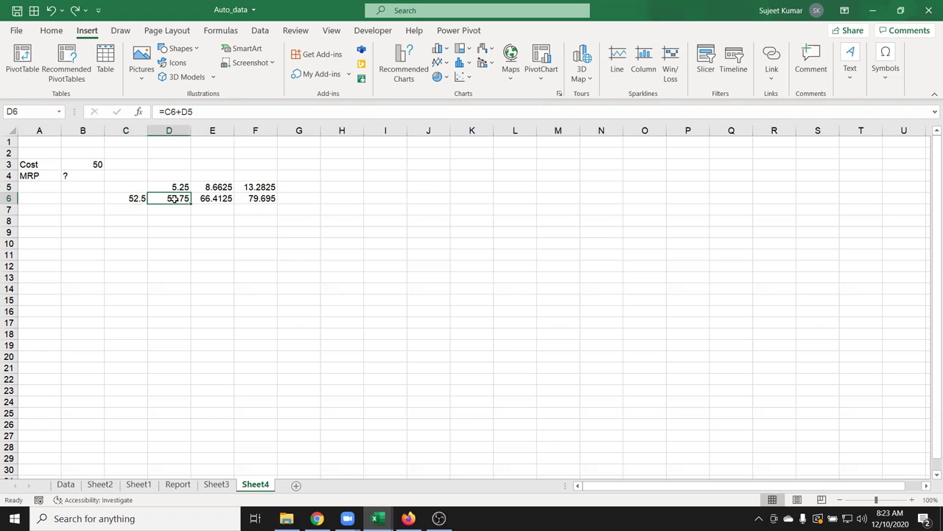
double_click(172, 198)
double_click(161, 198)
type("()")
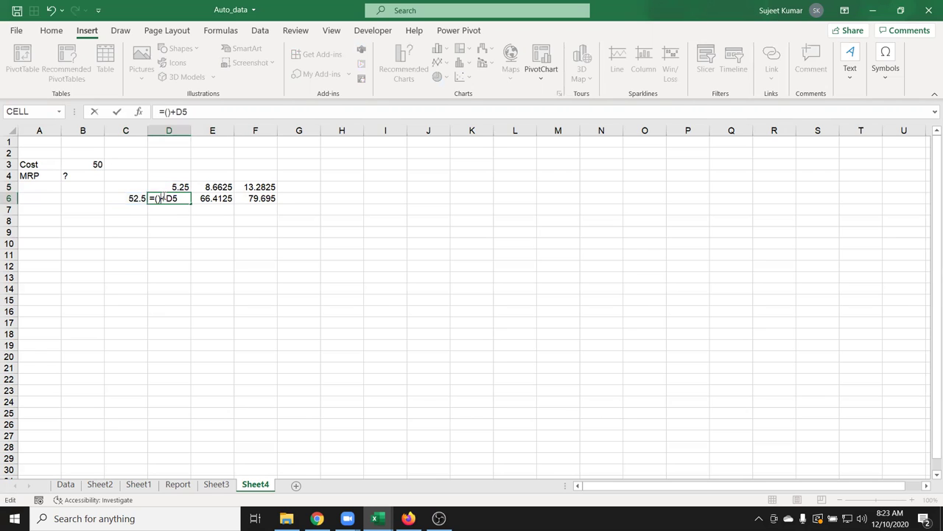
key("ctrl+v")
key("Return")
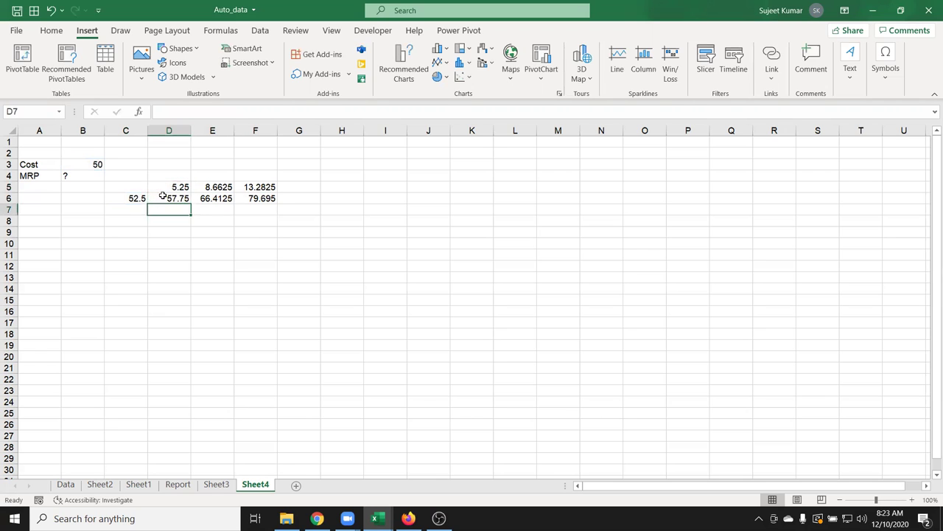
key("Up")
key("Left")
key("Delete")
Replace D5 in D6's formula with ((B3+(B3*5%))*10%).
left_click(163, 195)
key("Up")
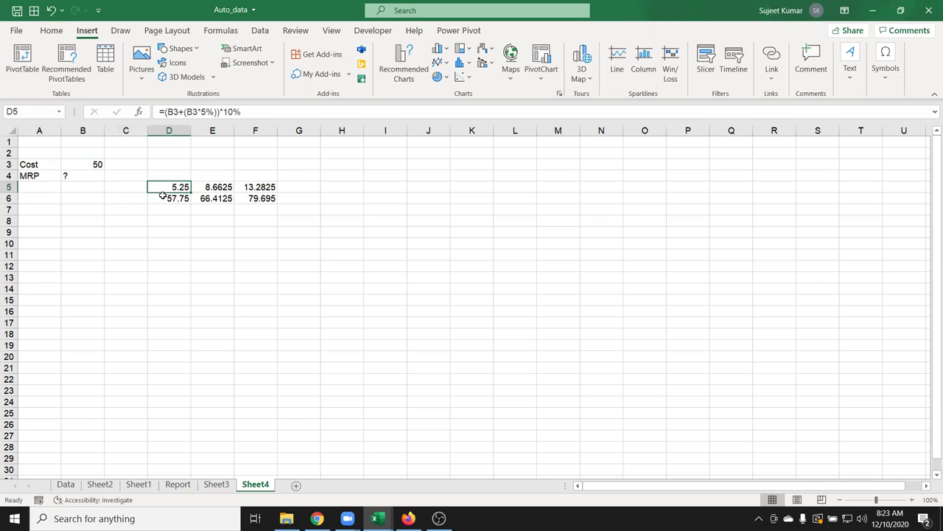
left_click_drag(163, 112, 287, 115)
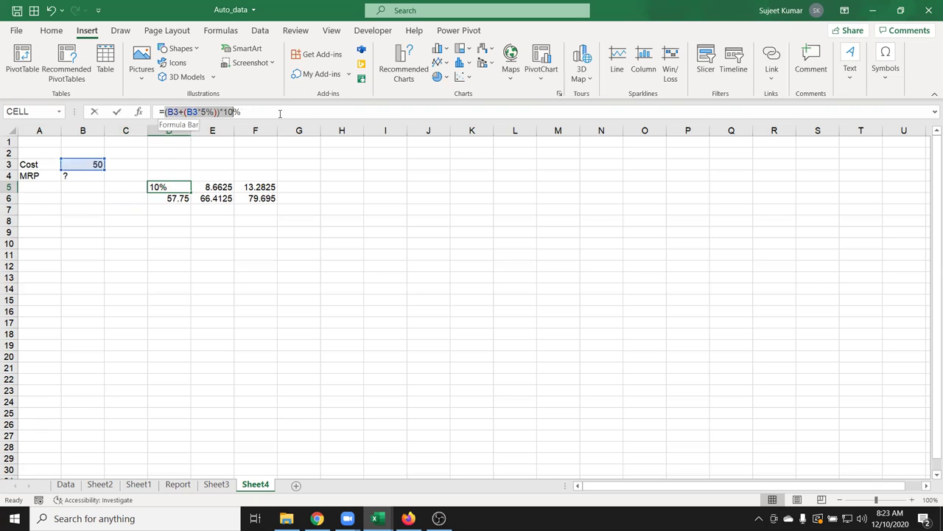
key("Escape")
key("Down")
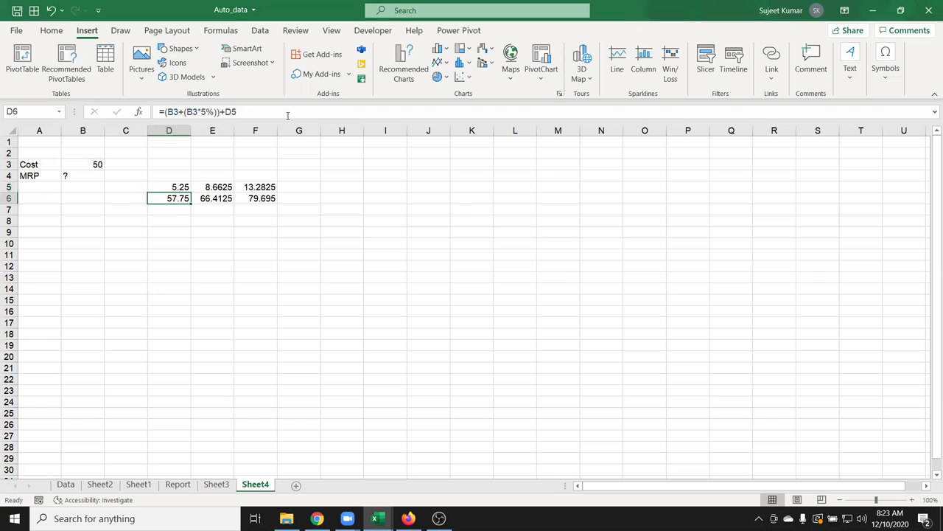
double_click(169, 198)
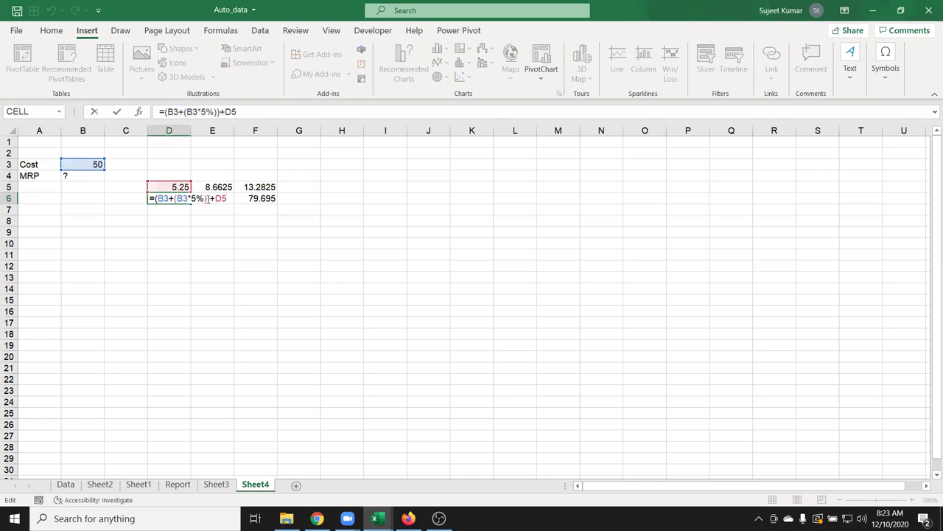
key("BackSpace")
key("BackSpace")
type("(")
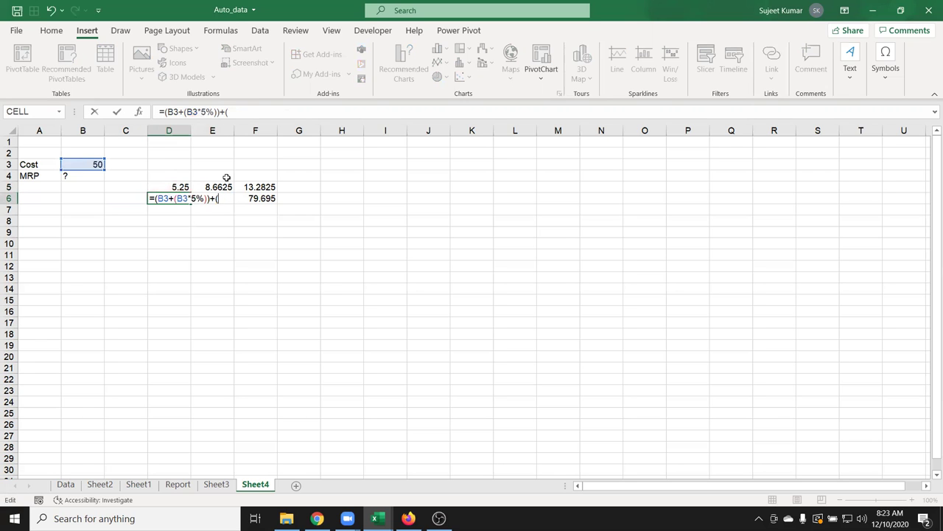
type("(B3+(B3*5%))*10%)")
key("Return")
Clear the D5 helper value and copy D6's full formula text.
key("Up")
key("Up")
key("Delete")
key("Down")
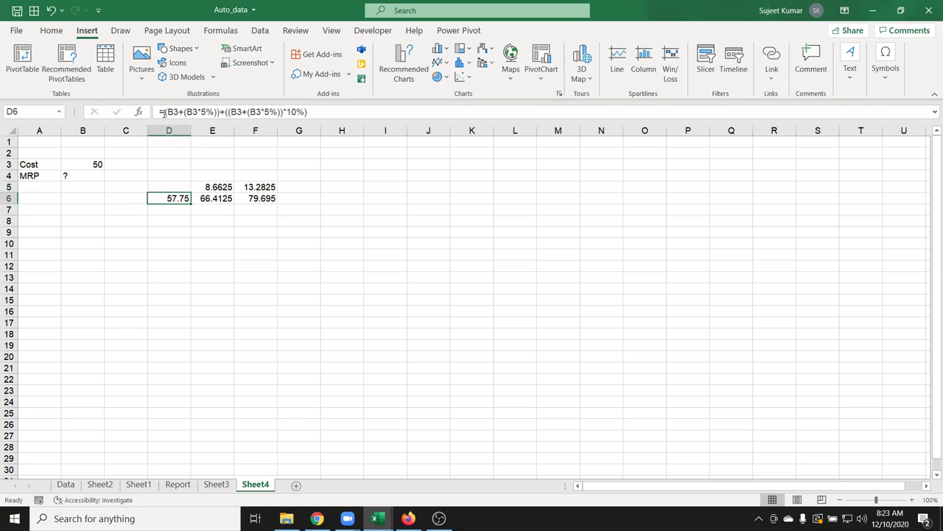
left_click(166, 112)
left_click_drag(165, 113, 308, 112)
key("ctrl+c")
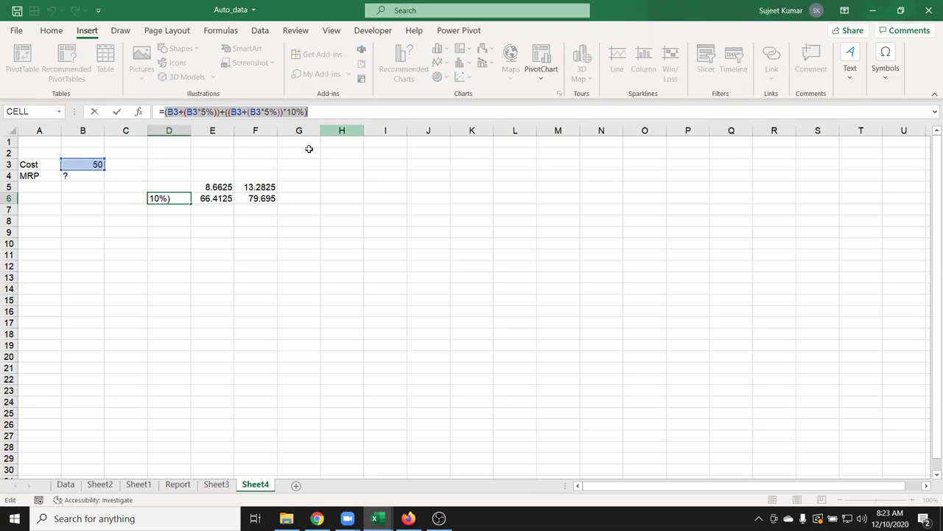
key("Escape")
Replace D6 in E5's 15% markup formula with the bracketed D6 expression.
left_click(224, 185)
double_click(223, 186)
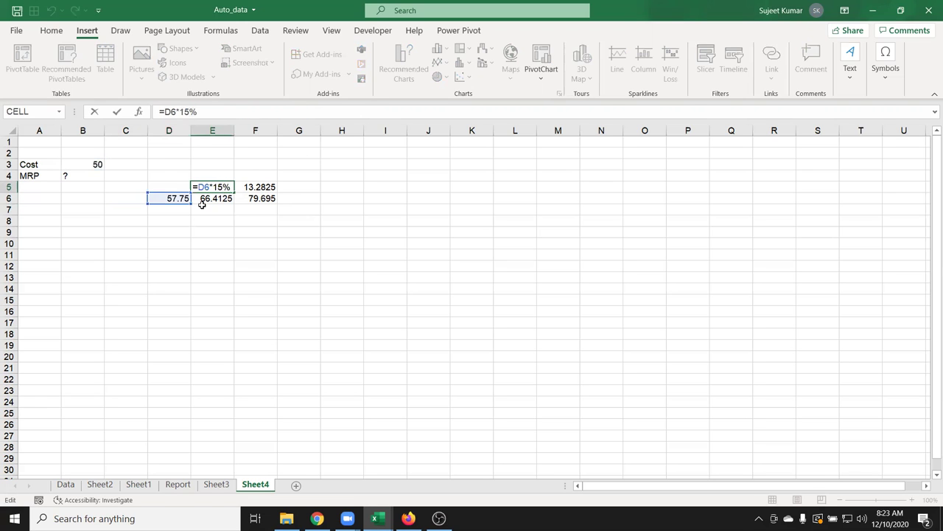
double_click(203, 187)
key("BackSpace")
type("()")
key("ctrl+v")
key("Return")
left_click(177, 196)
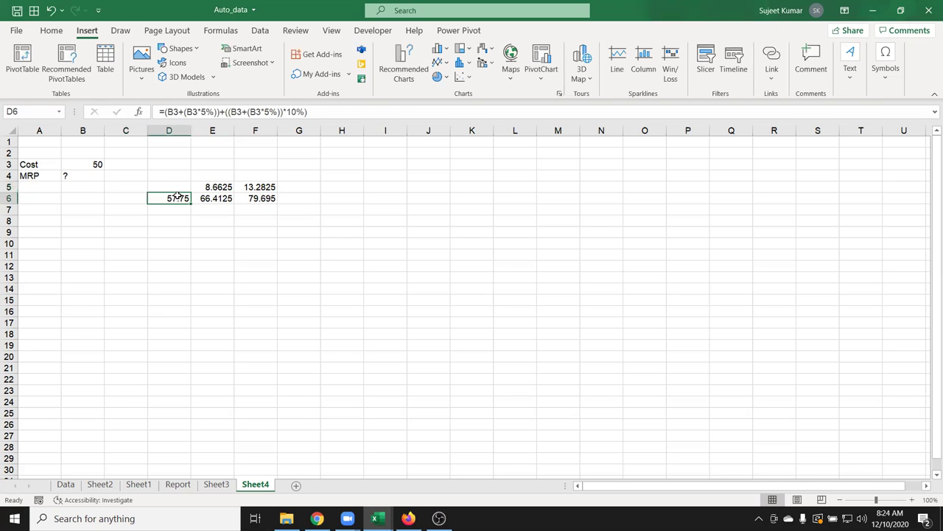
key("Delete")
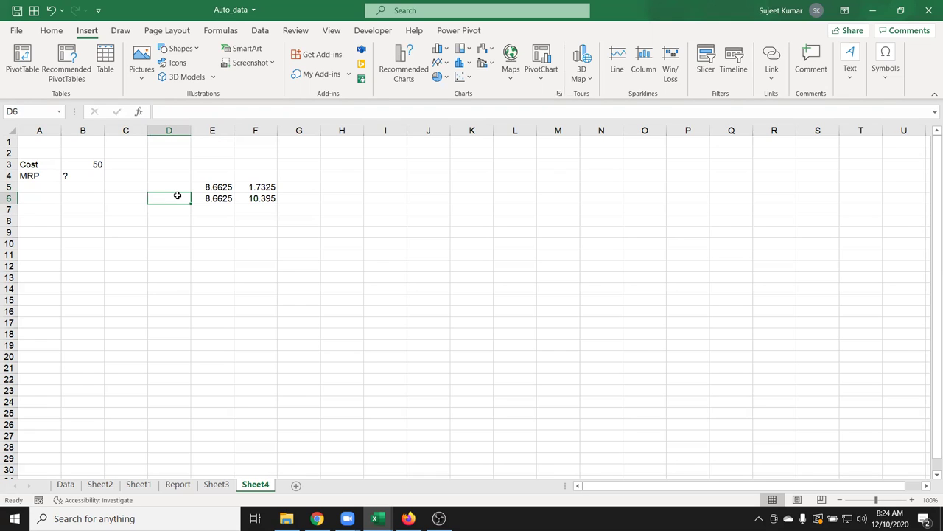
key("ctrl+z")
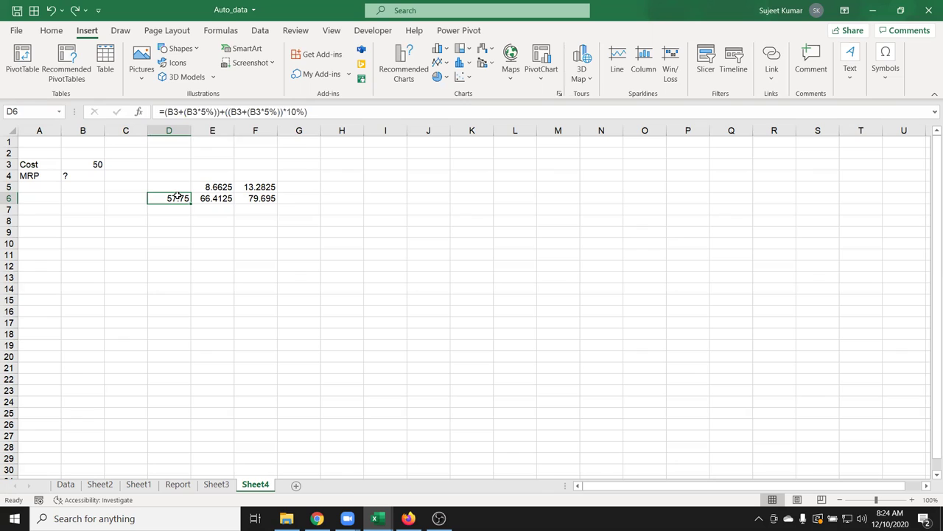
Replace D6 in E6's formula with the bracketed D6 expression and clear D6.
key("Right")
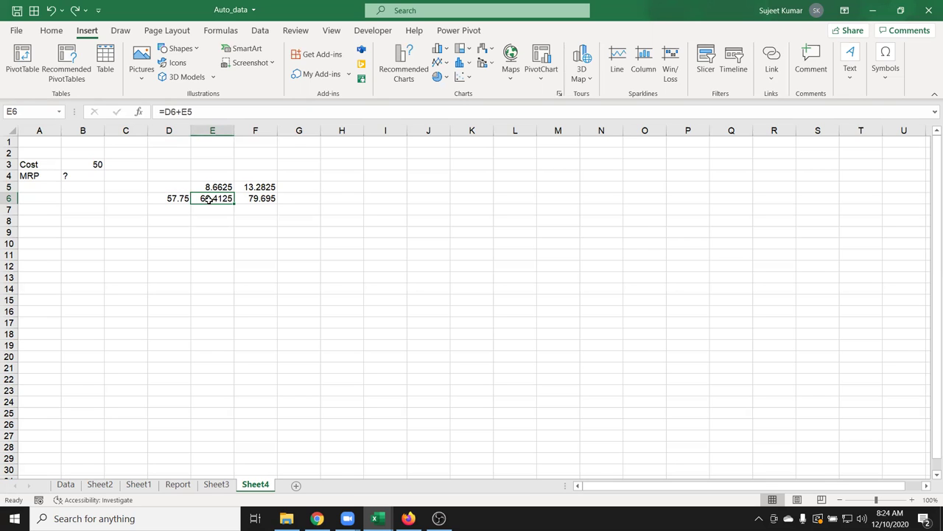
double_click(208, 199)
double_click(203, 199)
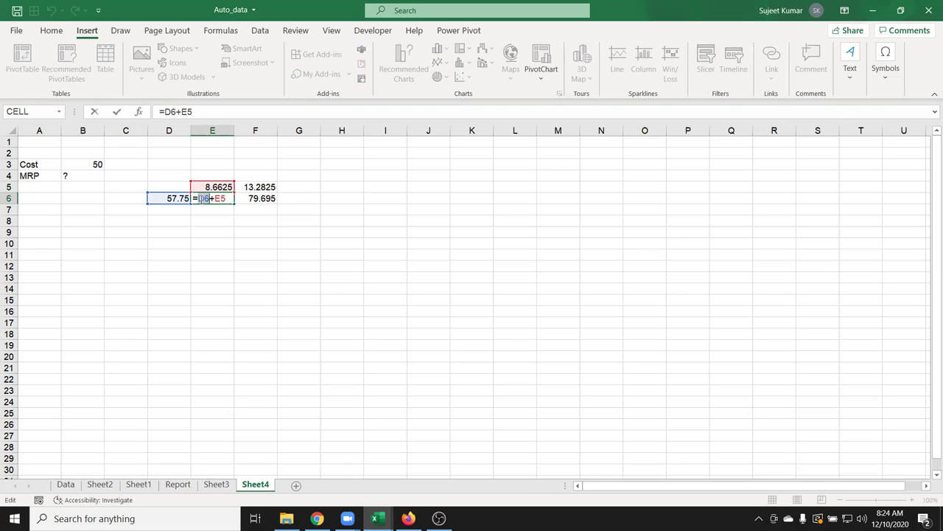
type("()")
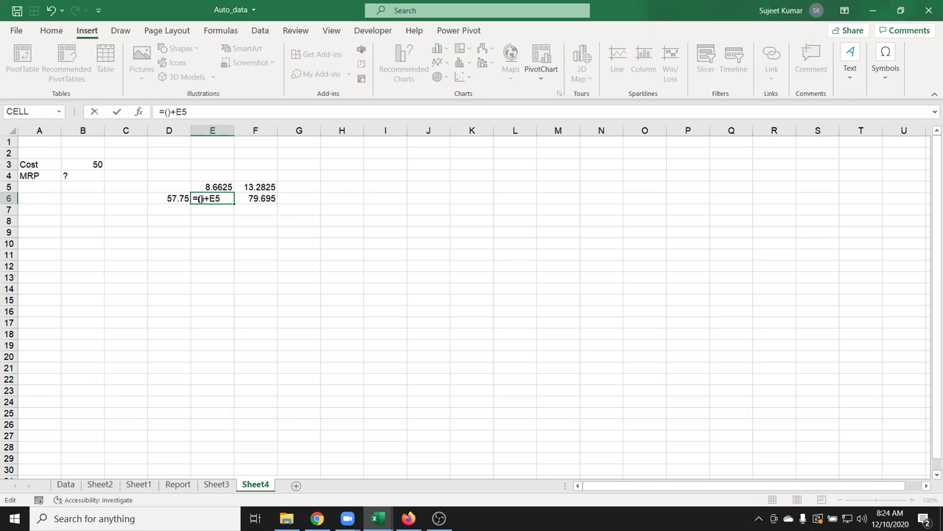
key("ctrl+v")
key("Return")
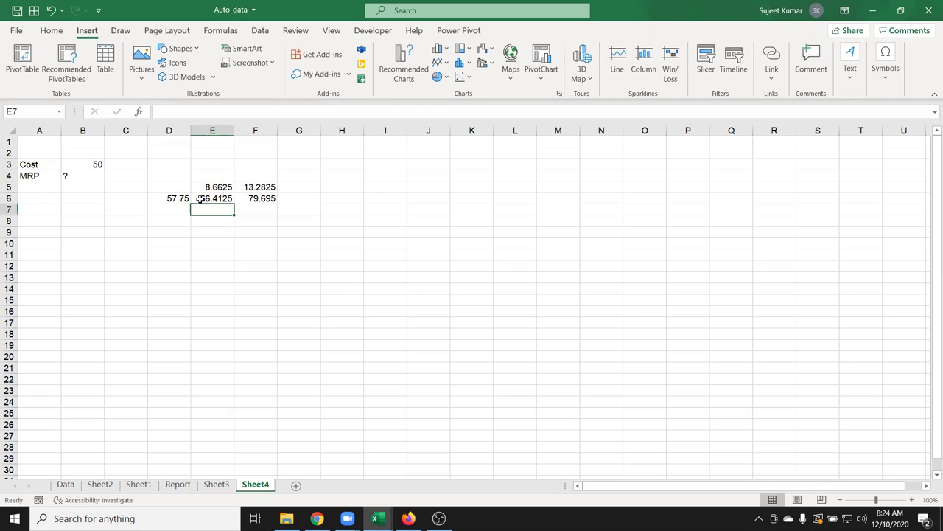
key("Up")
key("Left")
key("Delete")
Substitute E5's 15% markup formula into E6 in parentheses.
left_click(200, 199)
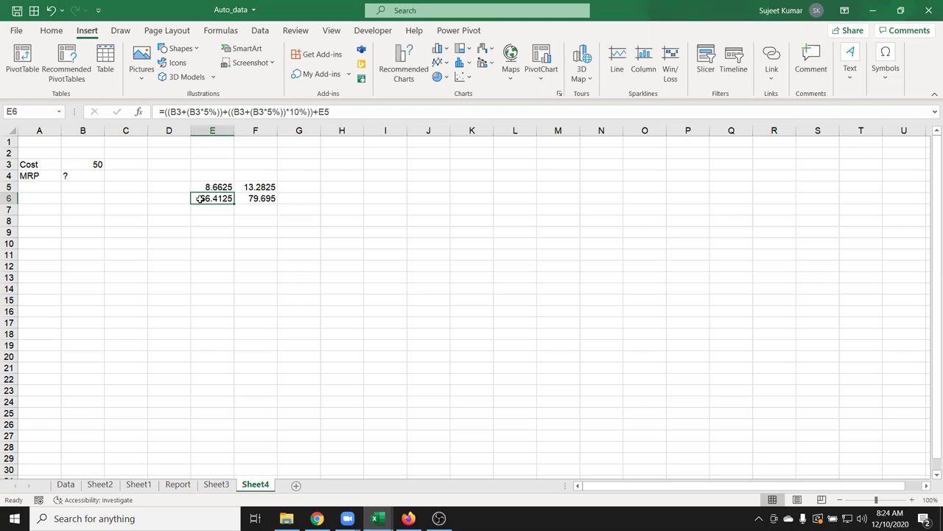
key("Up")
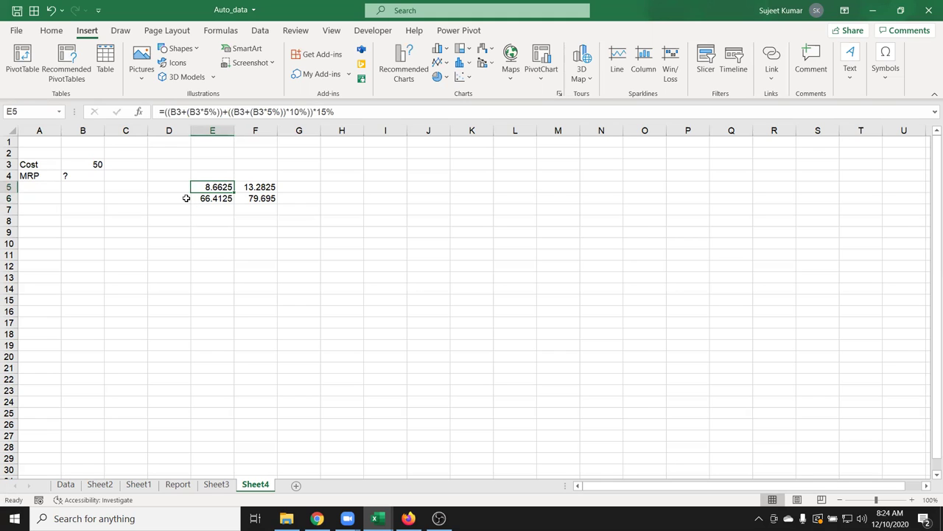
left_click_drag(161, 112, 336, 112)
key("ctrl+c")
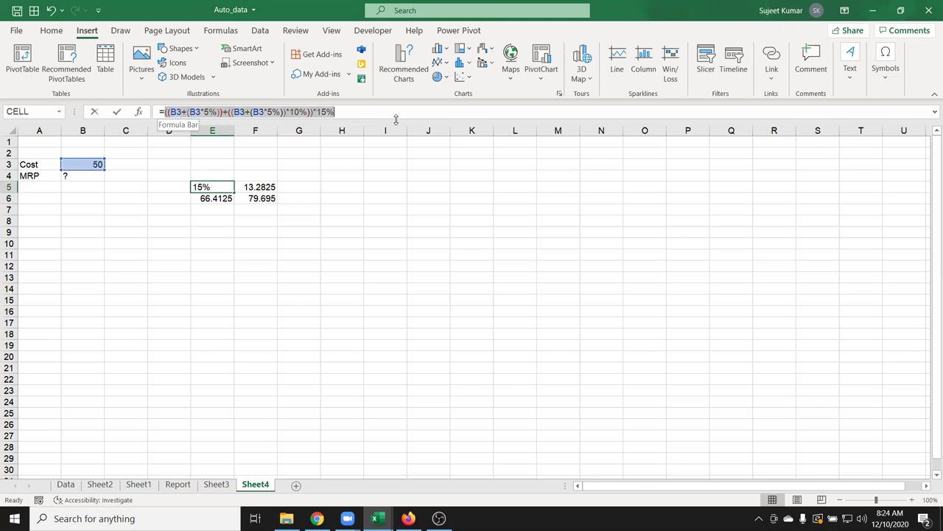
key("Escape")
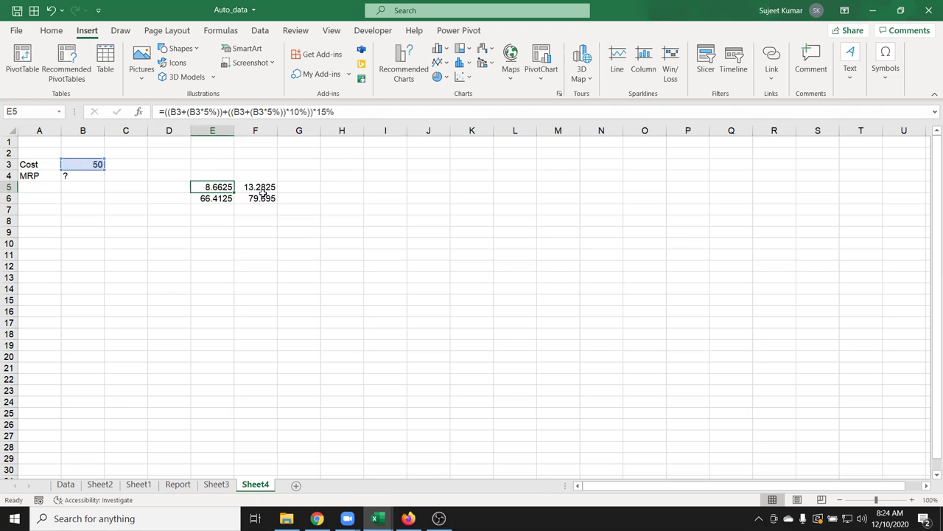
left_click(236, 200)
left_click(231, 199)
key("F2")
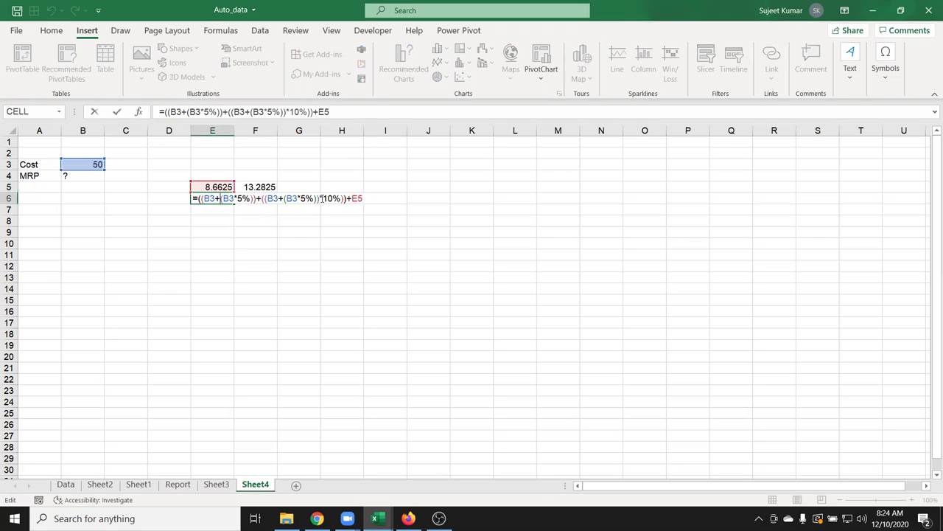
type("(")
key("ctrl+v")
type(")")
key("Return")
Clear the E5 helper value and copy E6's full formula text.
key("Up")
key("Up")
key("Delete")
key("Down")
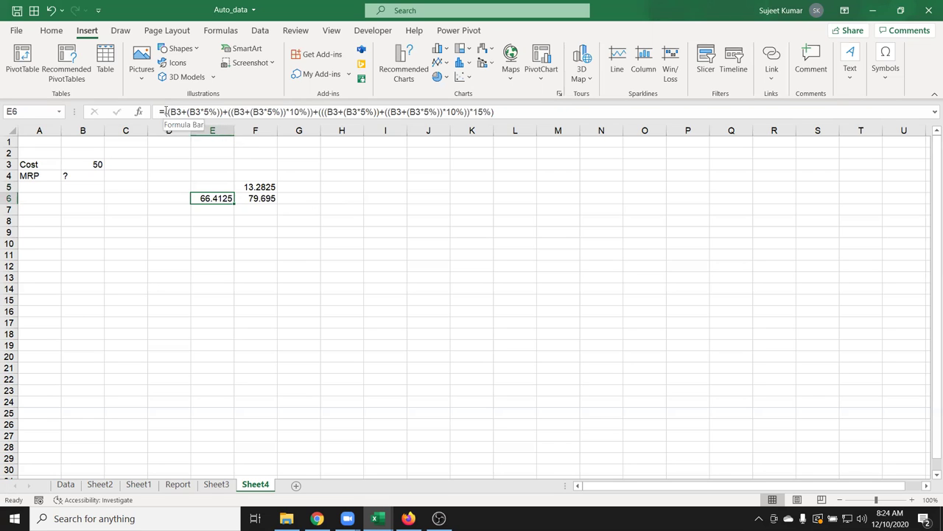
left_click_drag(165, 111, 571, 110)
key("ctrl+c")
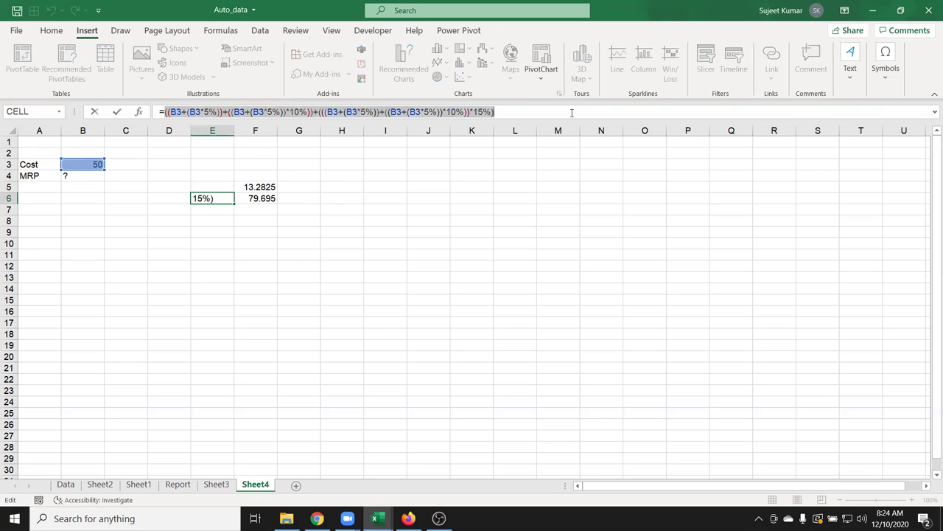
Replace the E6 reference in F5's formula with E6's full expression.
key("Escape")
double_click(262, 185)
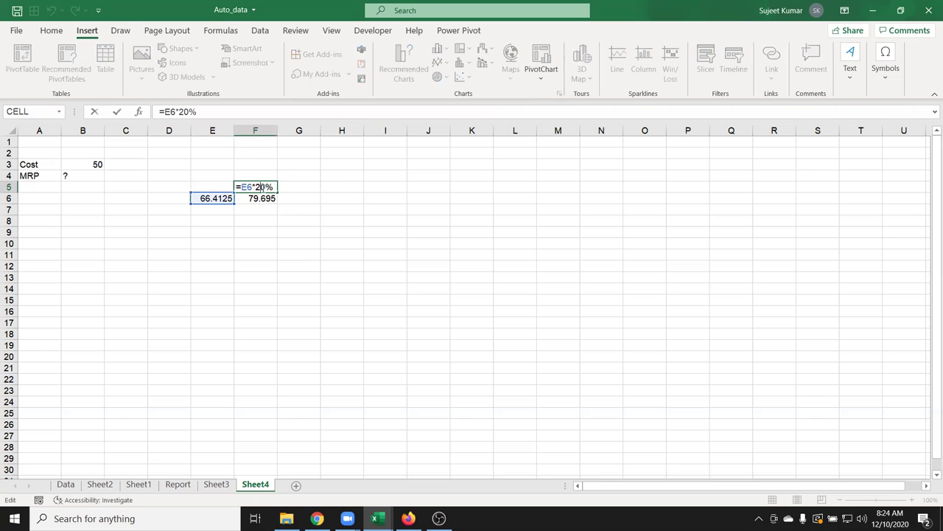
double_click(245, 186)
key("Delete")
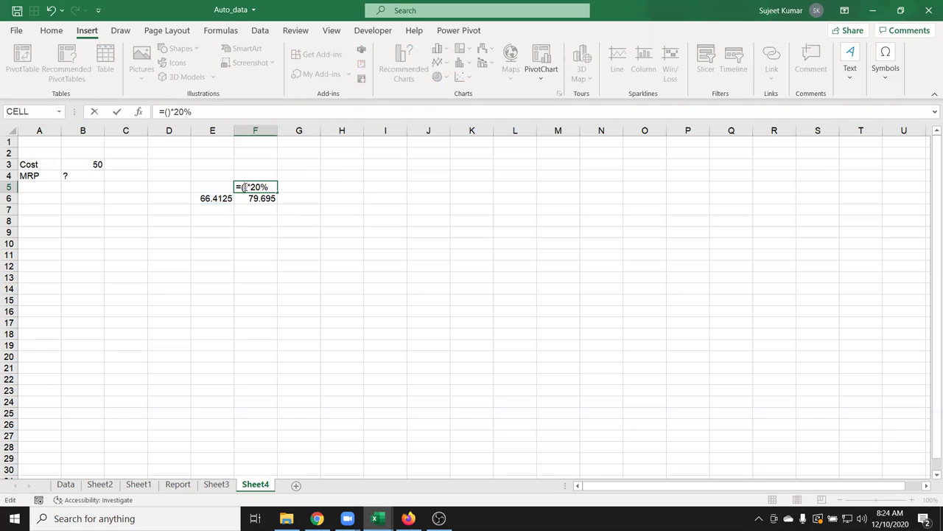
key("ctrl+v")
key("Return")
key("Left")
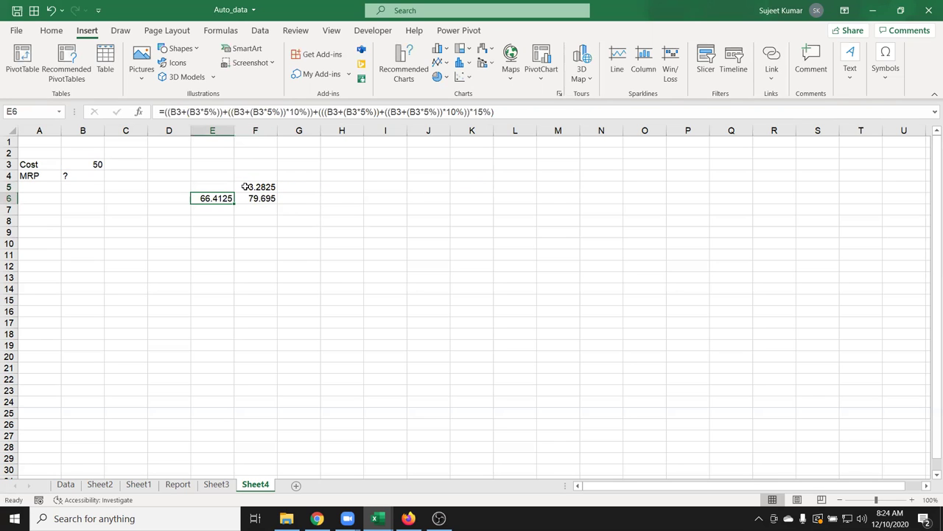
key("Right")
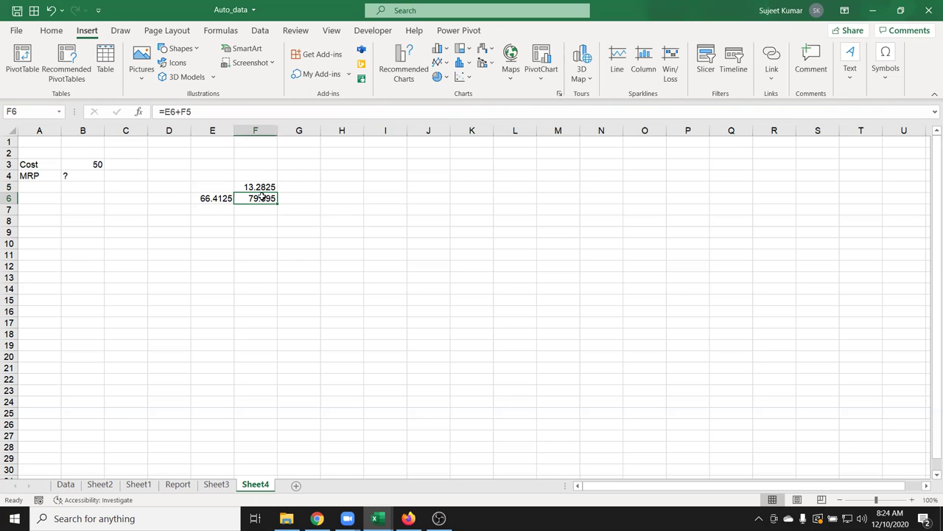
Substitute the B3-based expression for E6 in F6's formula, then clear the E6 helper.
double_click(260, 197)
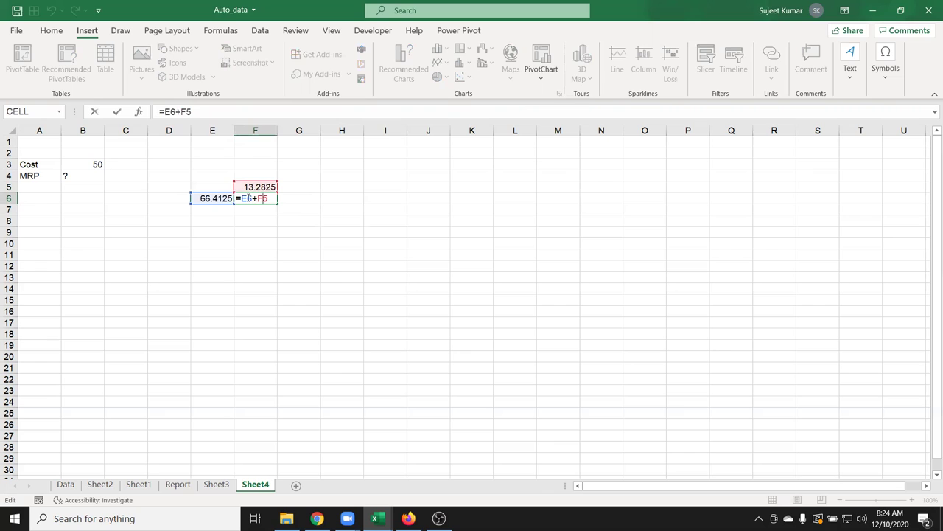
double_click(248, 198)
key("BackSpace")
key("ctrl+v")
type(")")
key("ctrl+Return")
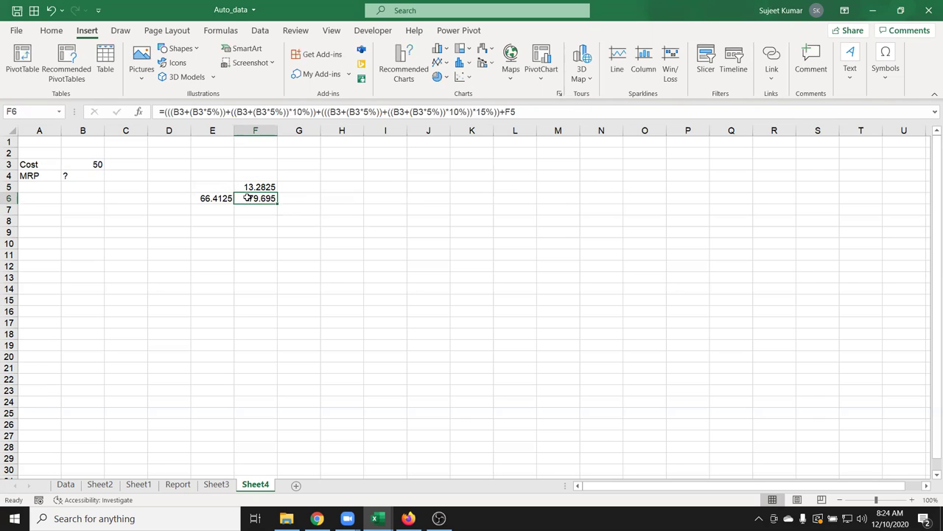
key("Left")
key("Delete")
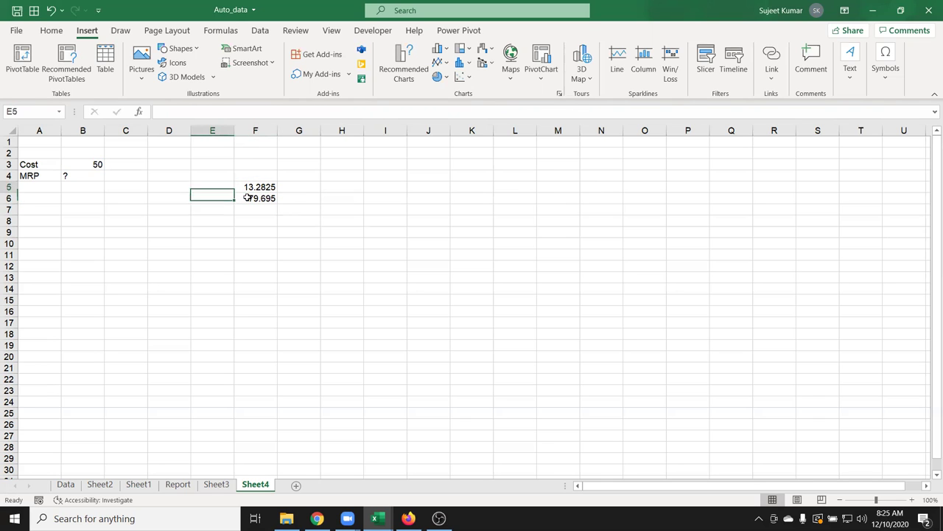
Replace the trailing F5 in F6's formula with (F5's expression*20%) so F6 shows 79.695.
key("Up")
key("Right")
double_click(247, 186)
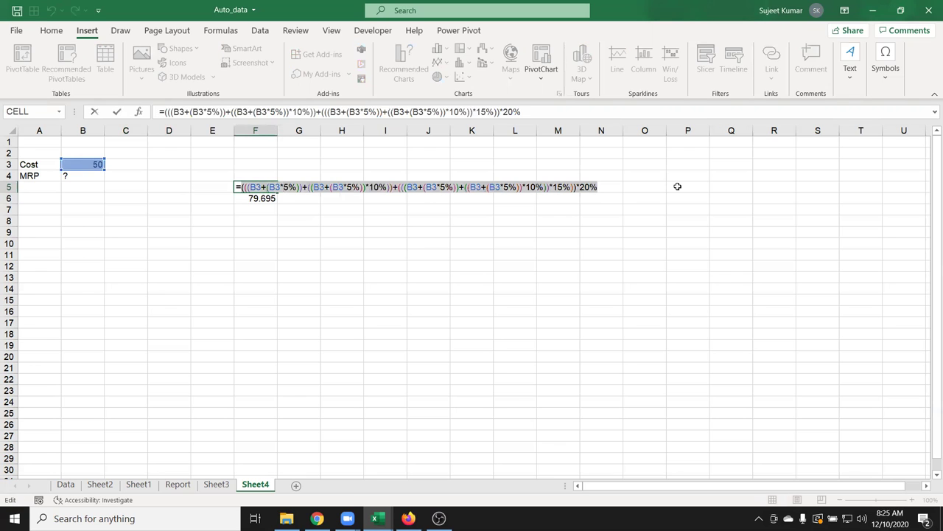
key("ctrl+Return")
key("Down")
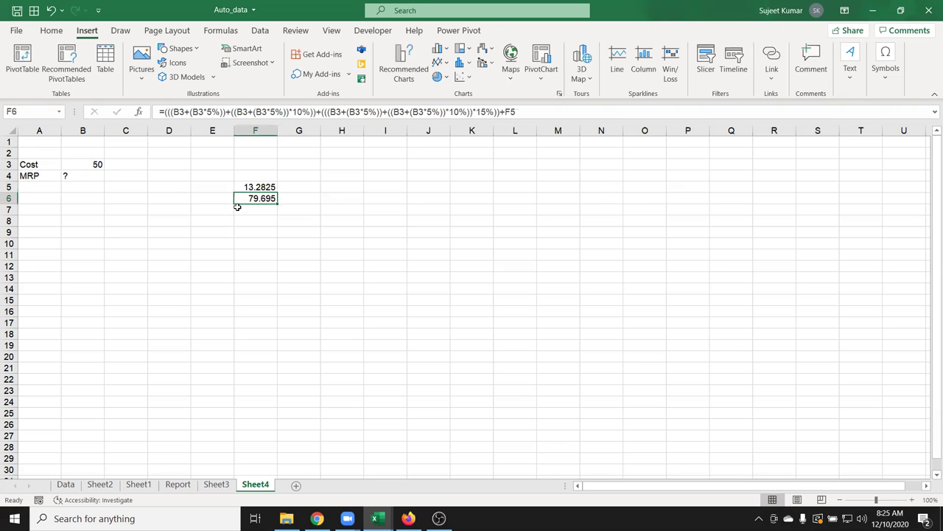
double_click(272, 198)
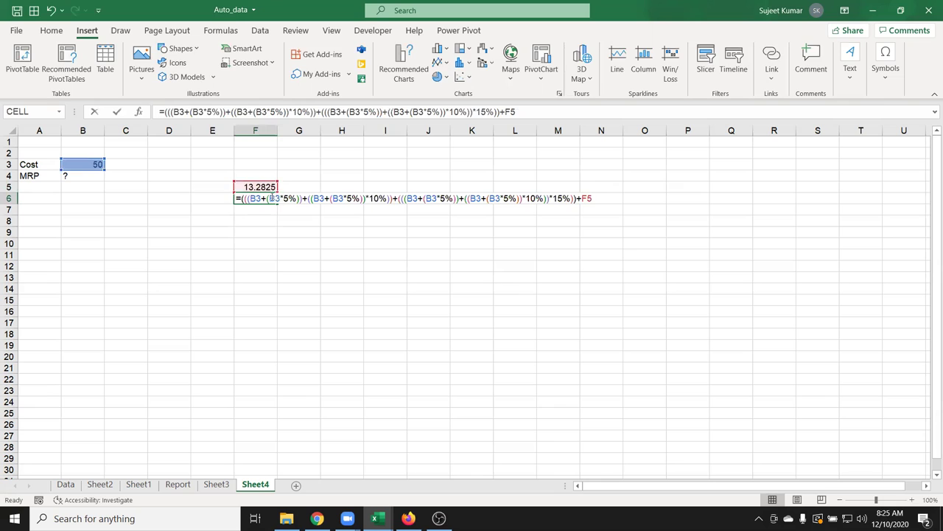
double_click(599, 197)
type("(")
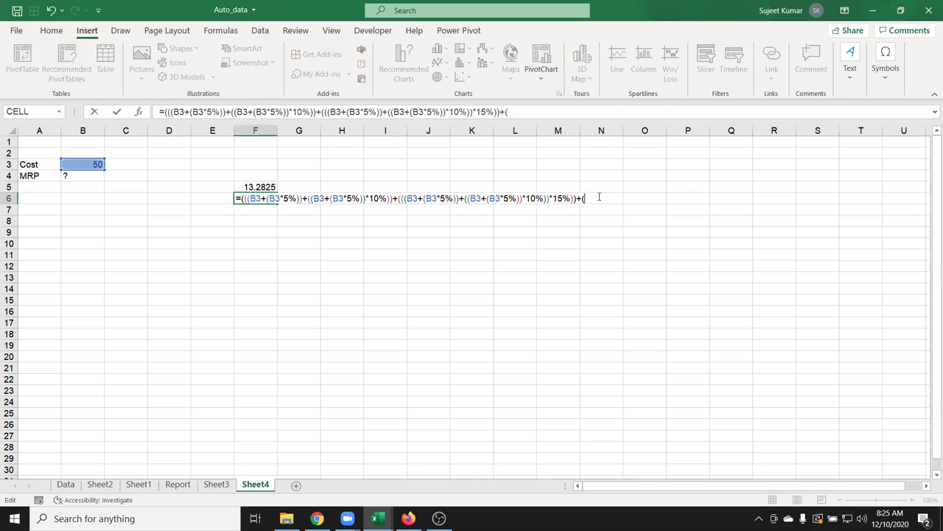
type("(((B3+(B3*5%))+((B3+(B3*5%))*10%))+(((B3+(B3*5%))+((B3+(B3*5%))*10%))*15%))")
type("*20%")
type(")")
key("Return")
key("Up")
key("Up")
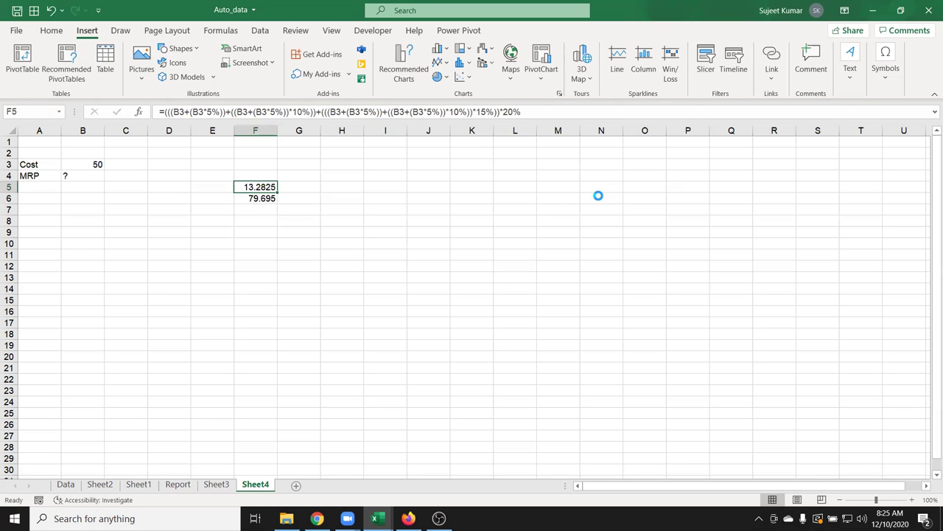
Clear the F5 helper value and copy F6's finished formula.
key("Delete")
key("Down")
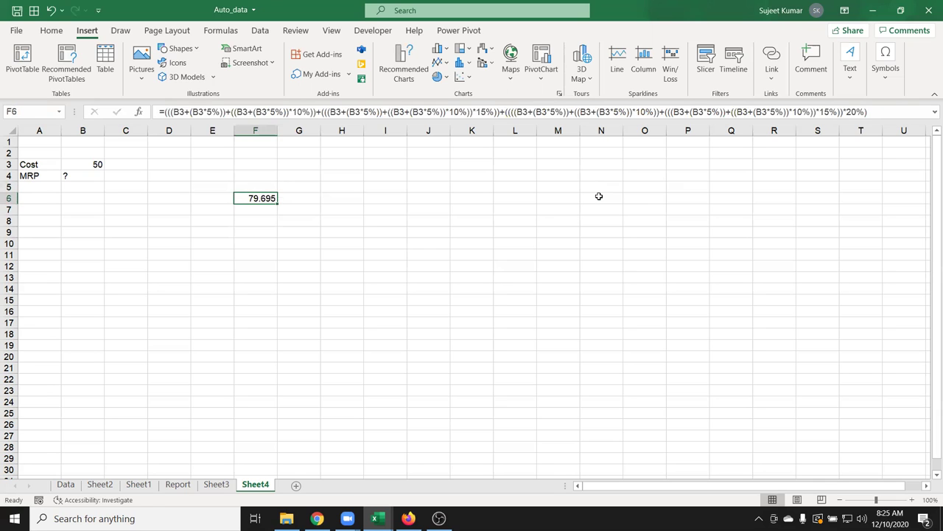
key("ctrl+c")
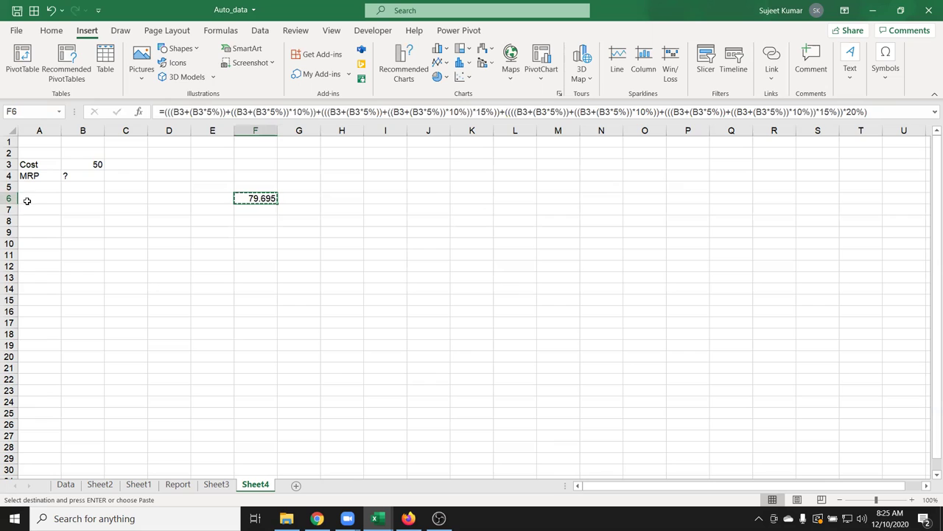
Paste the long B3-based formula into B4 beside MRP and open it for review.
left_click(66, 178)
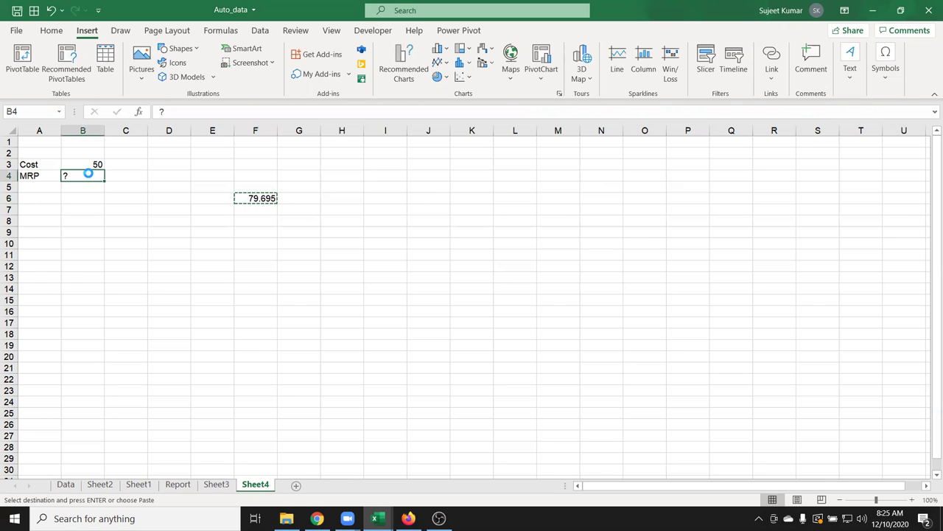
key("Return")
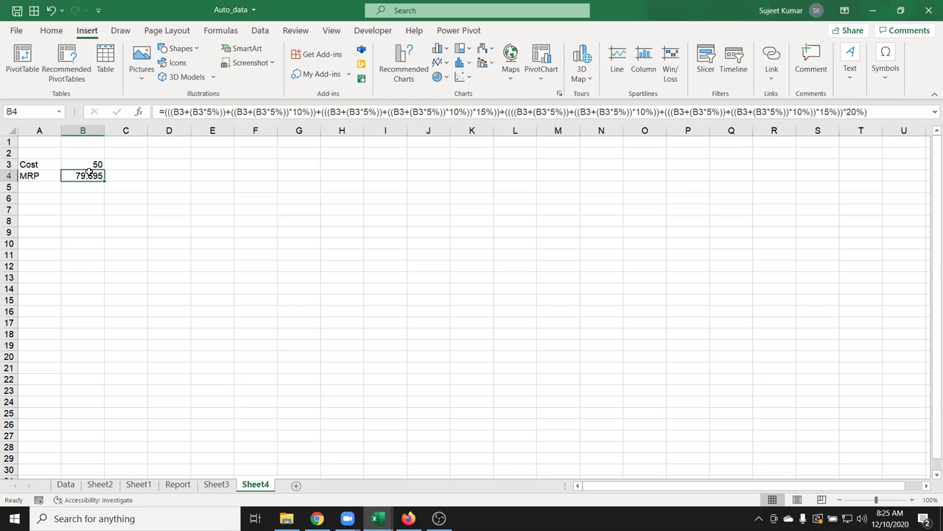
double_click(80, 177)
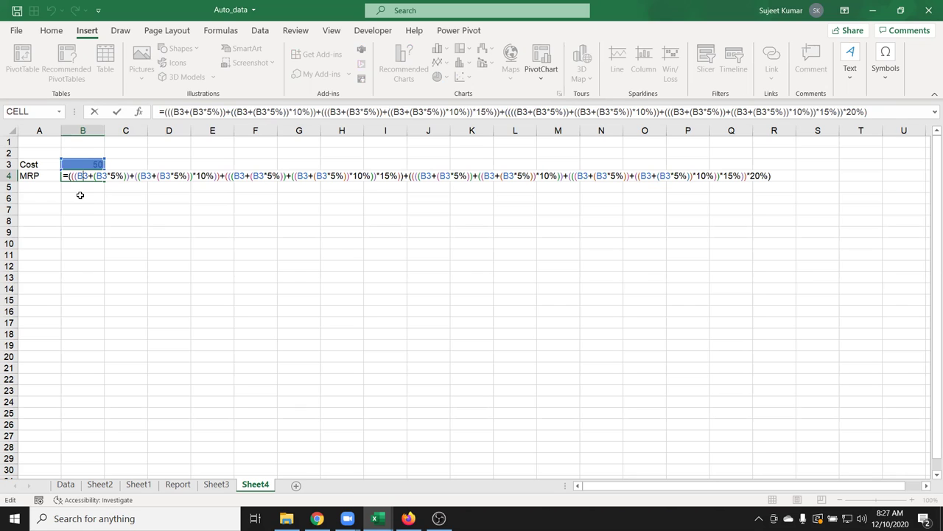
key("Return")
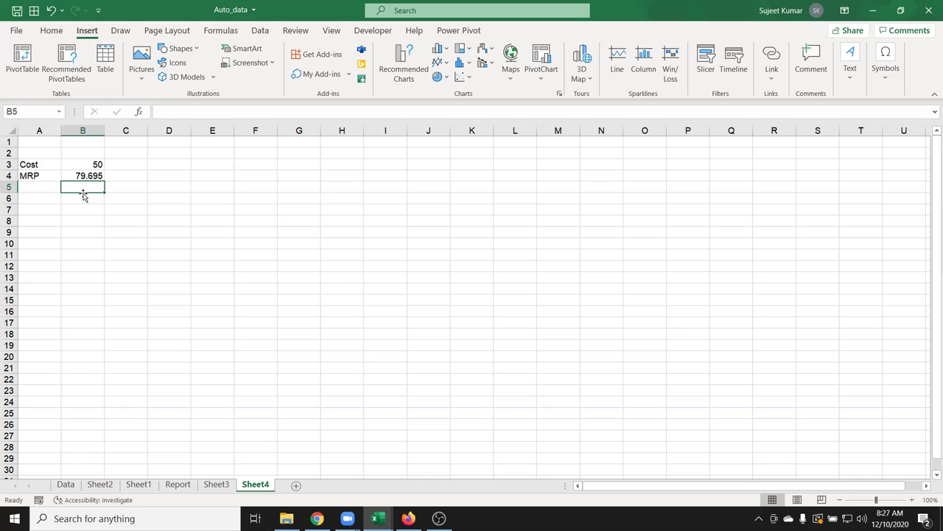
key("Up")
key("F2")
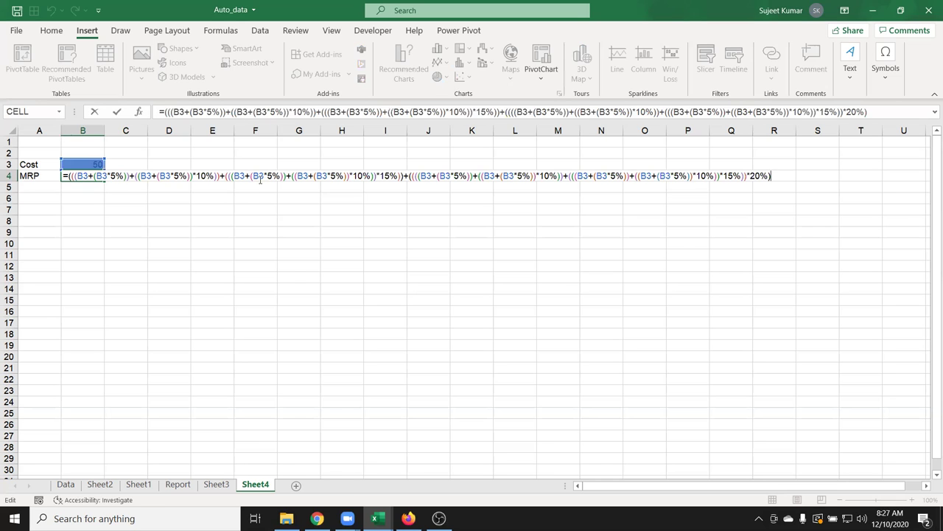
key("ctrl+Return")
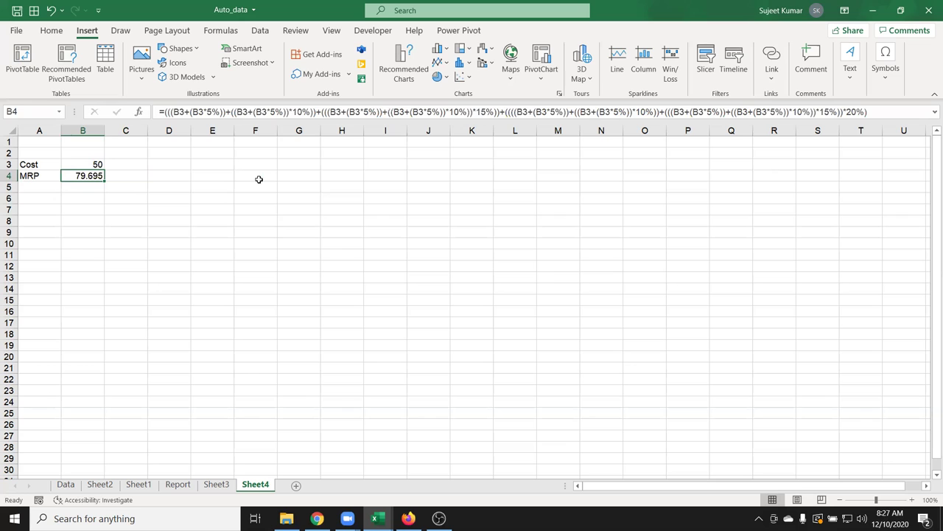
double_click(287, 141)
Enter headings Cost and MRP in G1:H1 and cost 60 in G2, then select H2.
type("Cost")
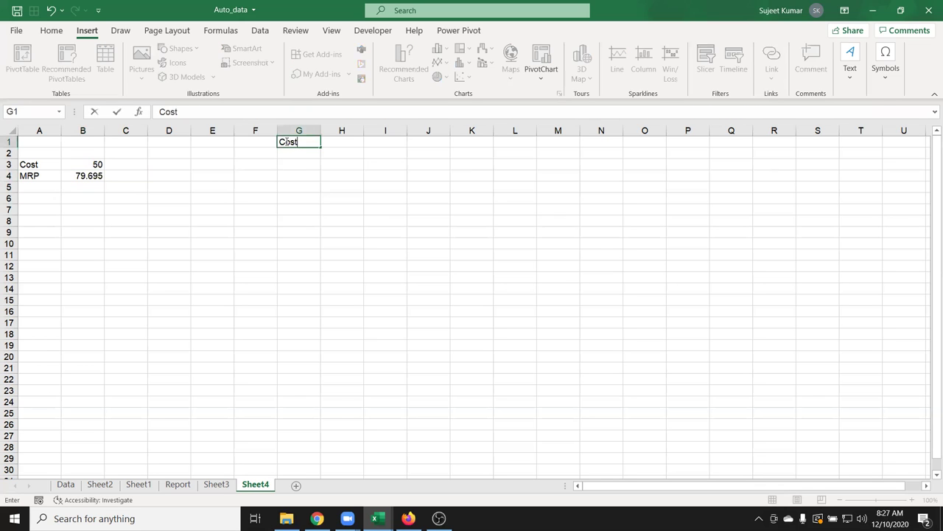
key("Tab")
type("M")
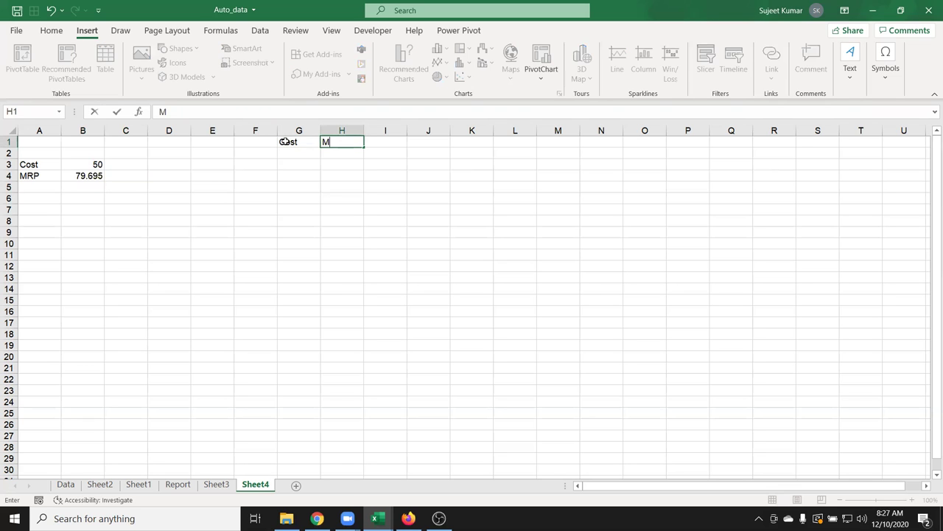
type("RP")
key("Return")
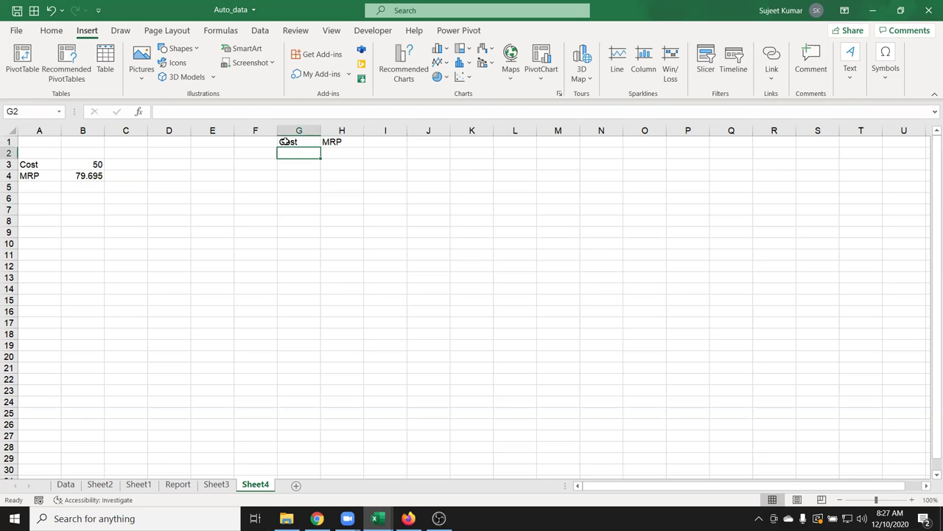
type("60")
key("Tab")
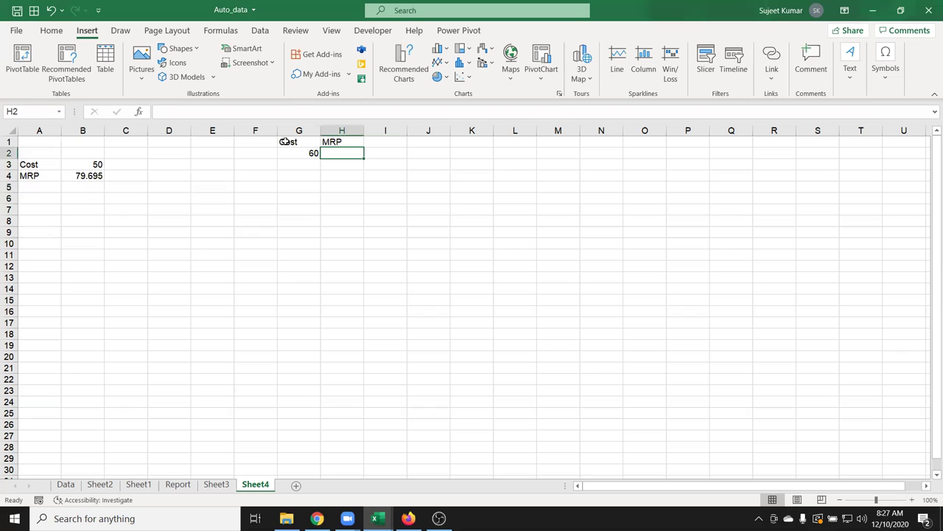
left_click(69, 181)
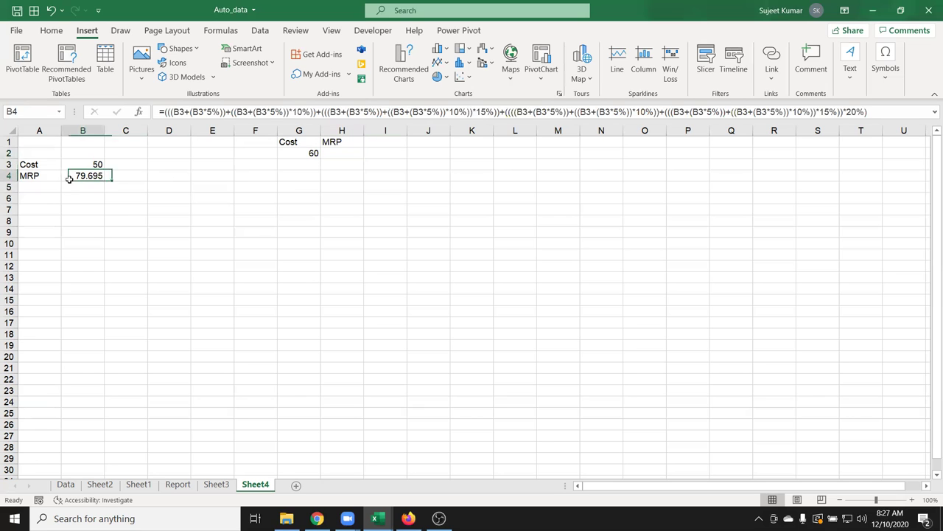
left_click(328, 151)
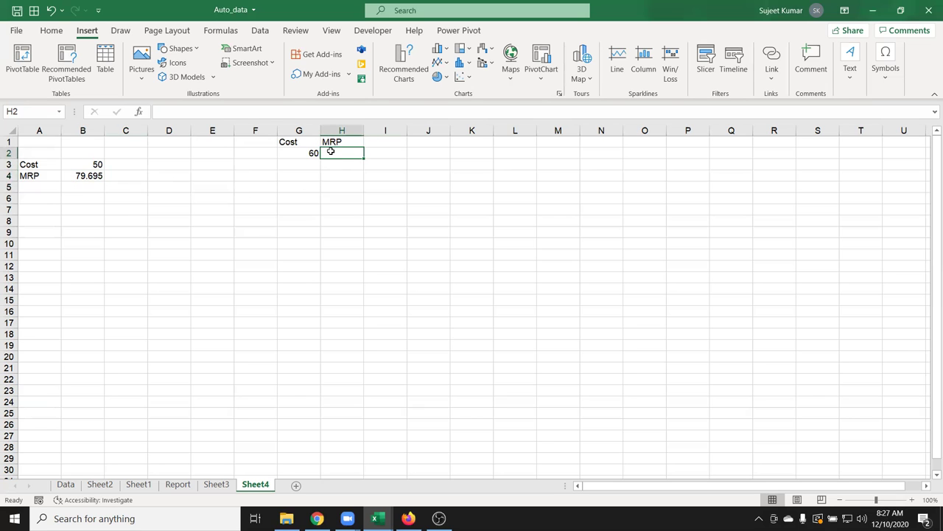
Define the name M as =(G2*5%)+G2 and check it in the Name Manager.
left_click(205, 33)
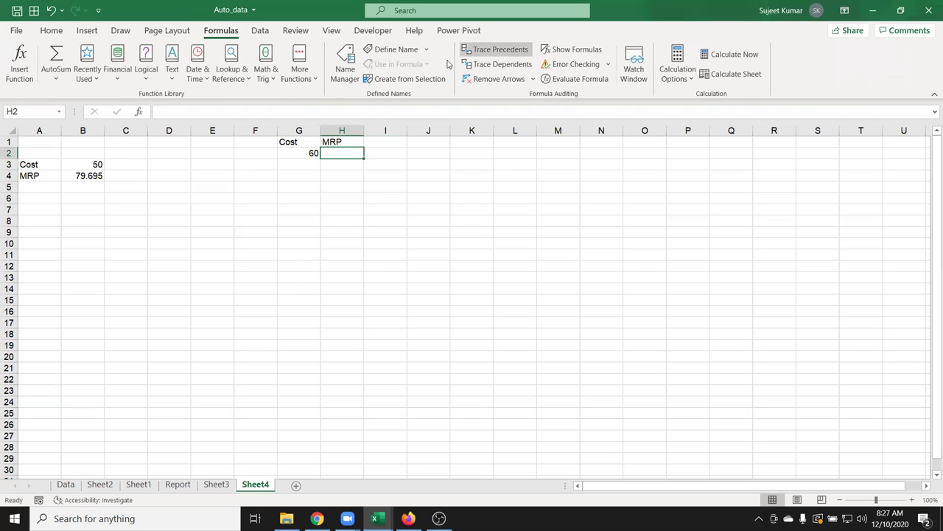
left_click(401, 50)
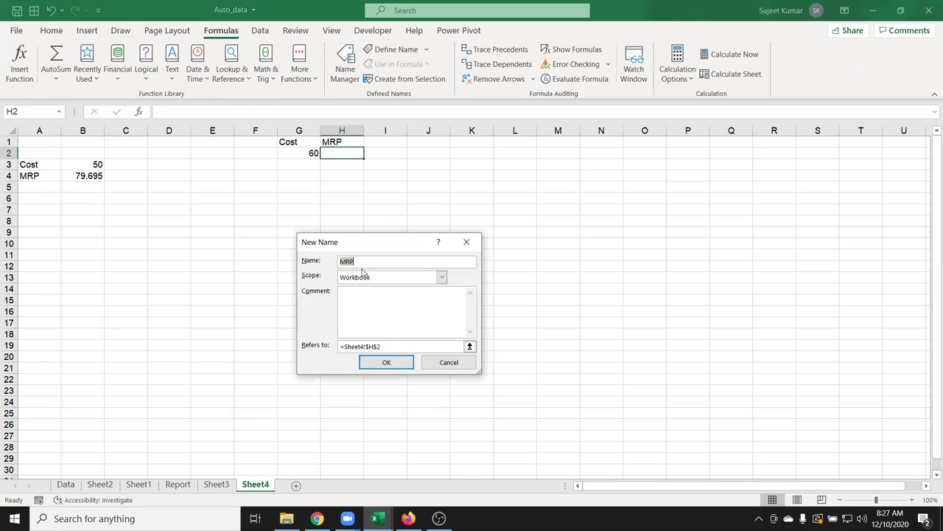
type("M")
key("Tab")
key("Tab")
key("Tab")
type("=")
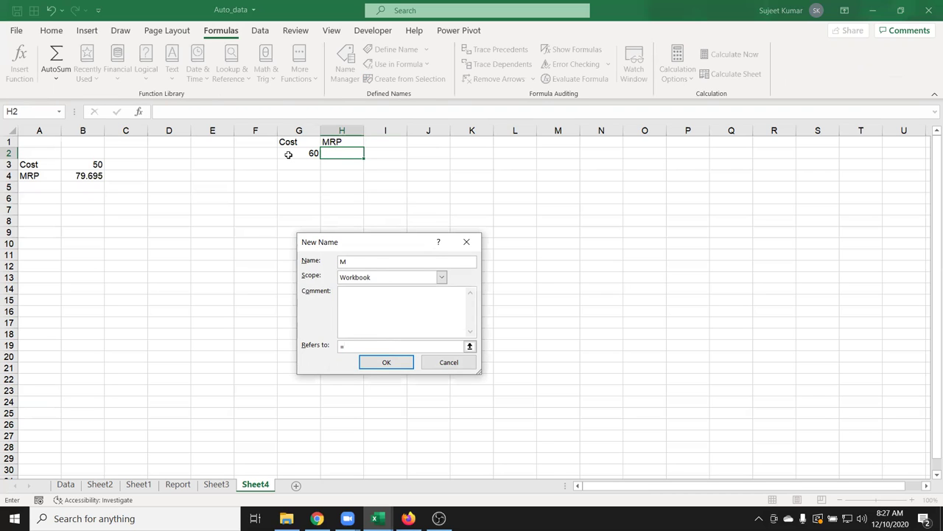
type("g2")
key("BackSpace")
type("(g2*5")
type("%)")
type("+g2")
left_click(383, 361)
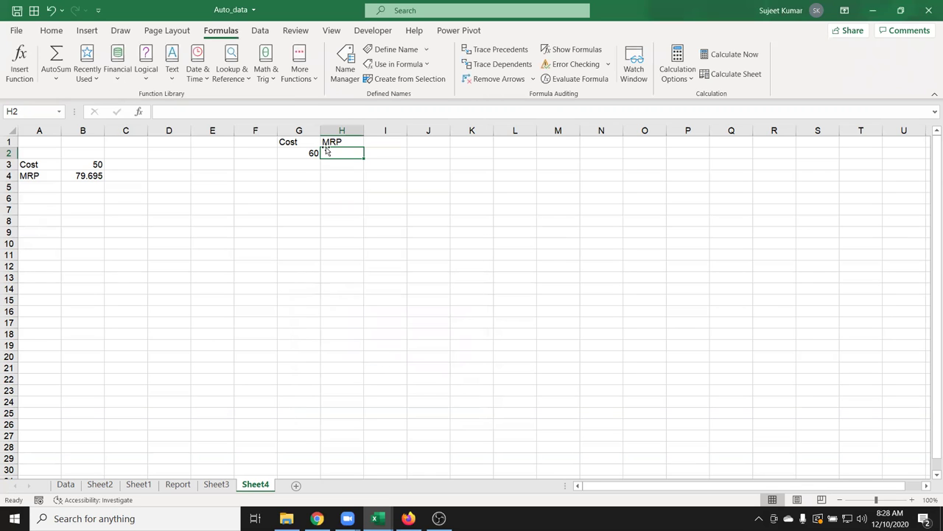
left_click(345, 63)
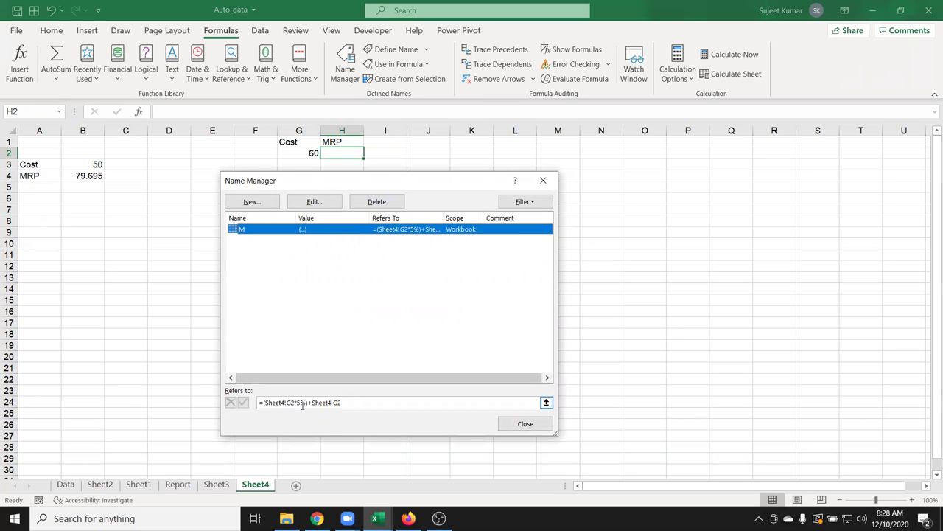
key("Escape")
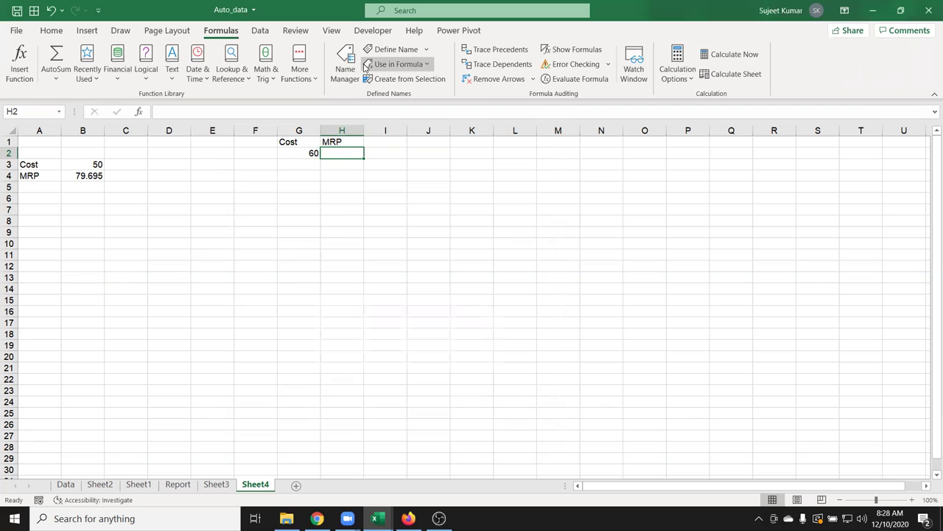
Define the name D as =(M*10%)+M.
left_click(390, 50)
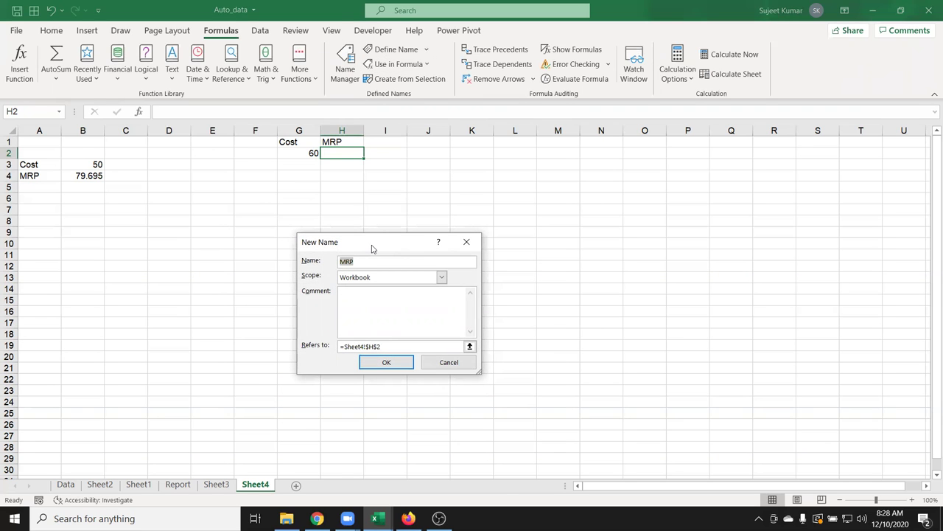
type("D")
left_click_drag(382, 347, 343, 343)
key("BackSpace")
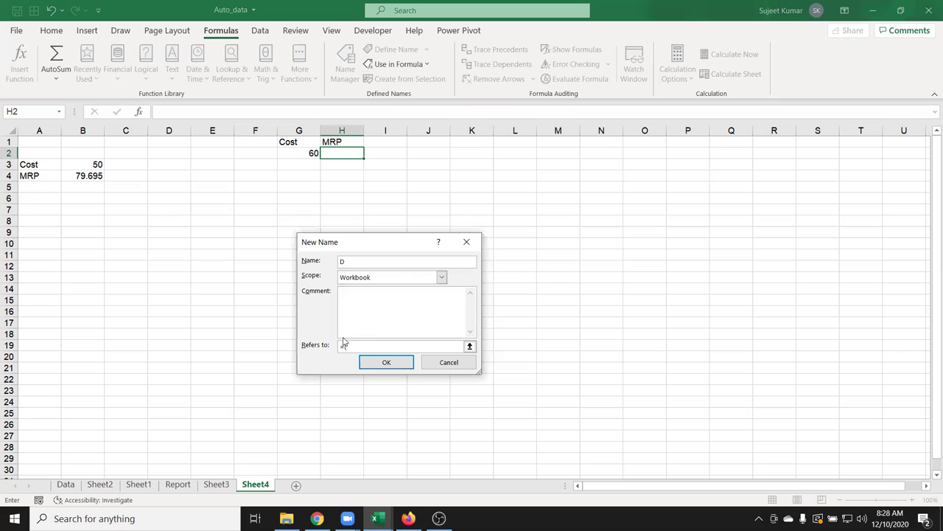
type("(M")
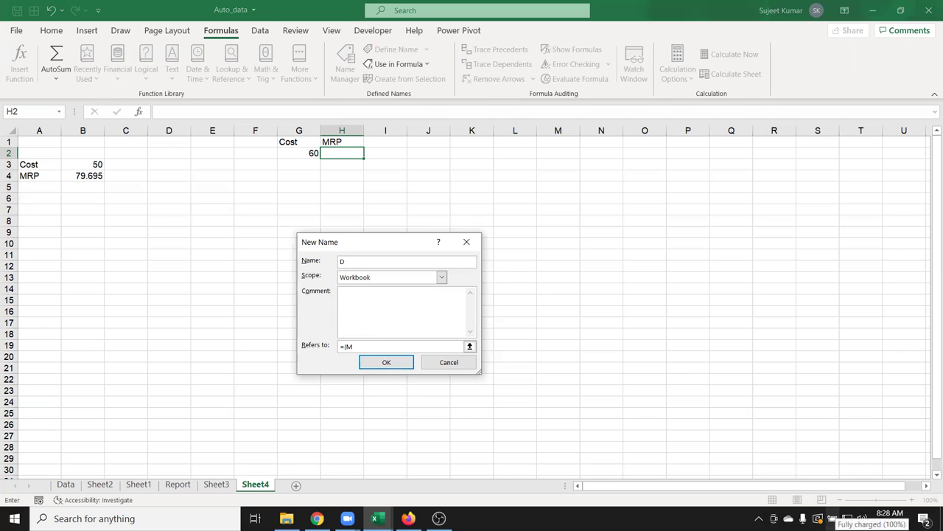
type("*10")
type("%)+")
type("M")
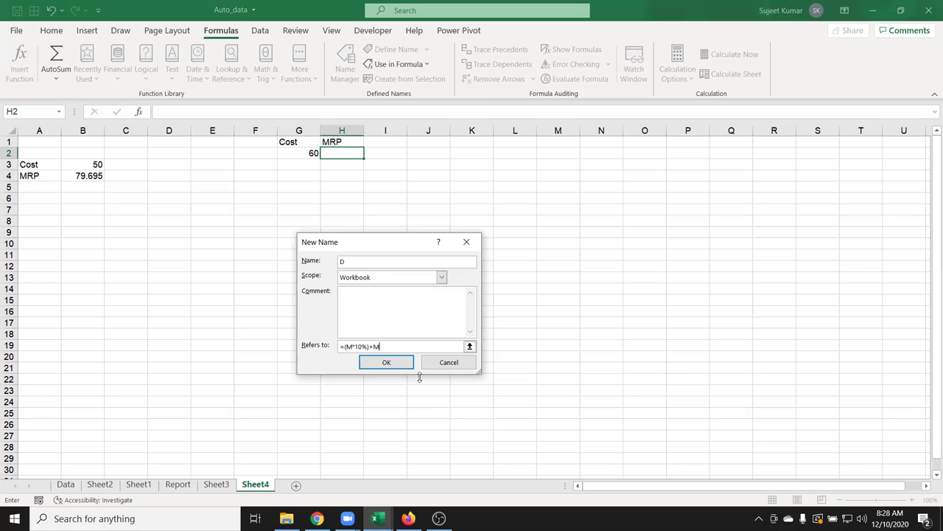
left_click(386, 363)
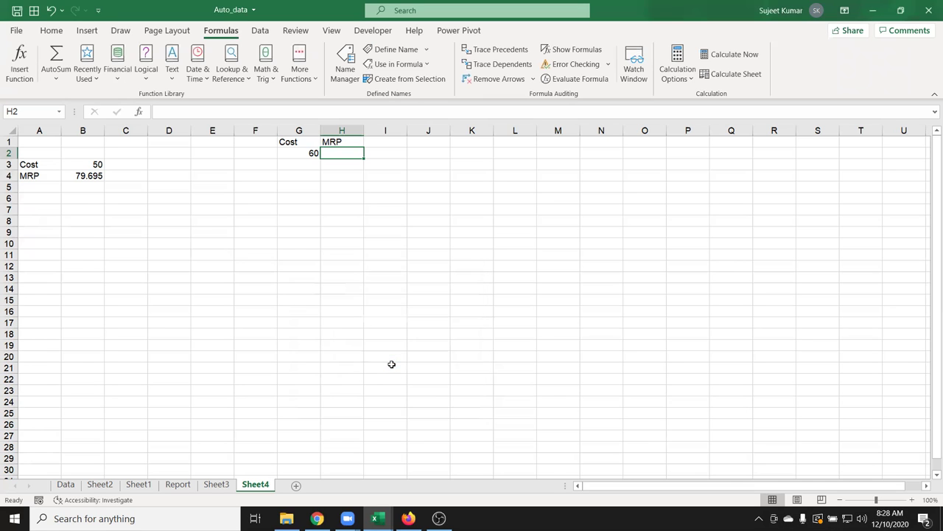
Start a new name H referring to =(D*15%)+D.
left_click(396, 49)
type("H")
left_click(398, 345)
type("=")
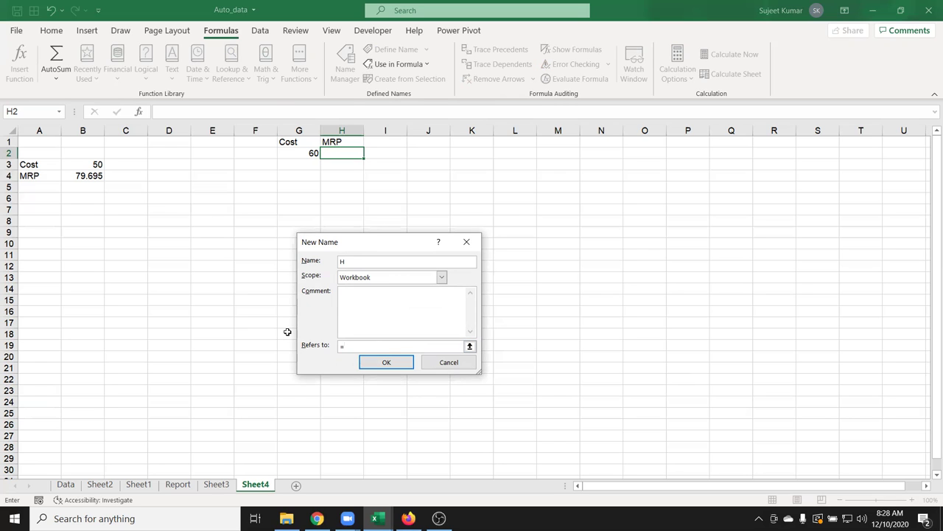
type("(MR")
key("BackSpace")
key("BackSpace")
type("D")
type("*")
type("15%)+D")
Confirm name H, then define the name MRP as =(H*20%)+H.
left_click(360, 361)
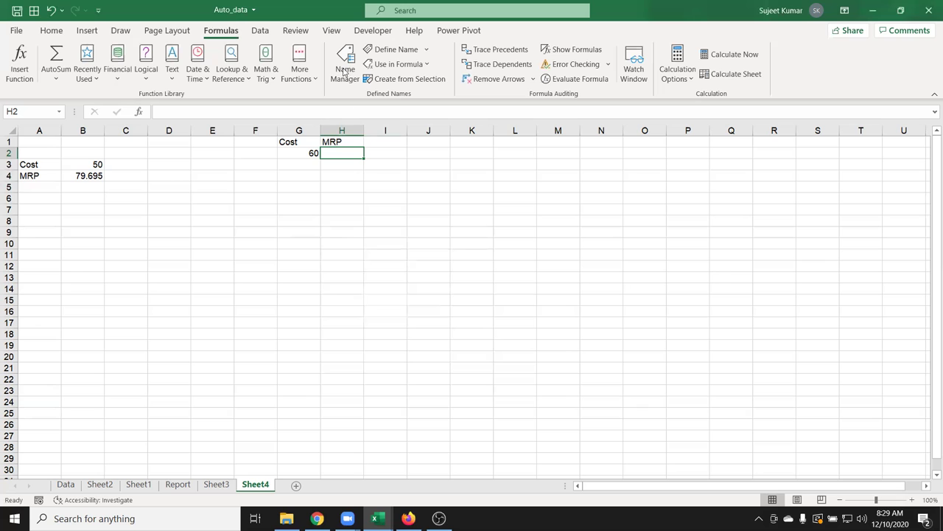
left_click(386, 49)
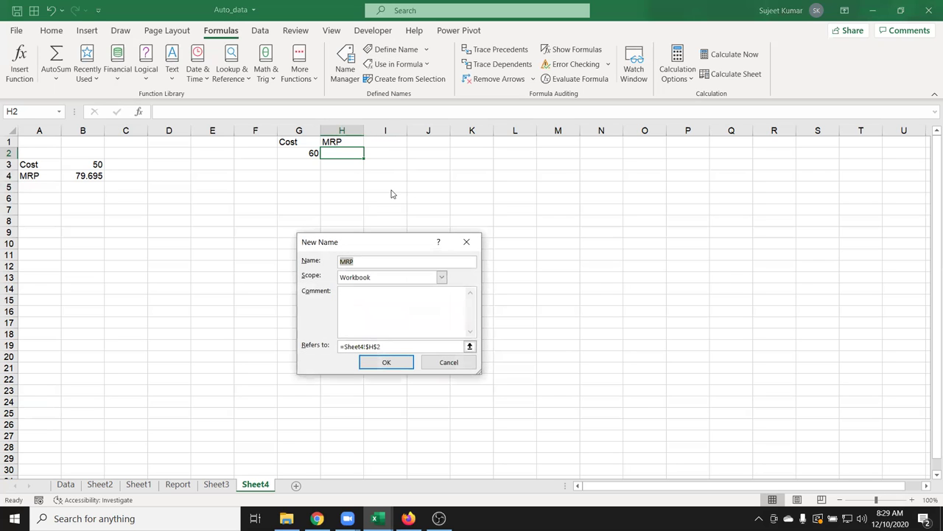
left_click(398, 345)
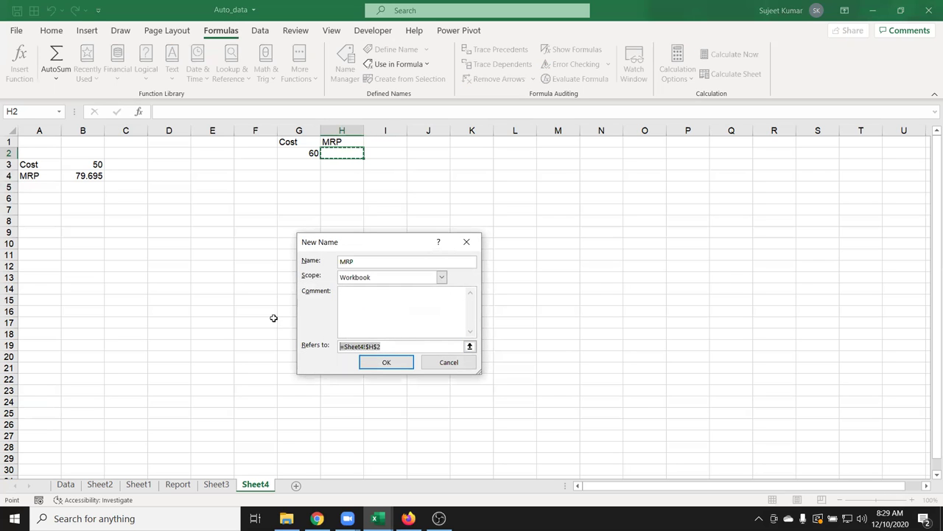
type("=H")
key("BackSpace")
type("(H*")
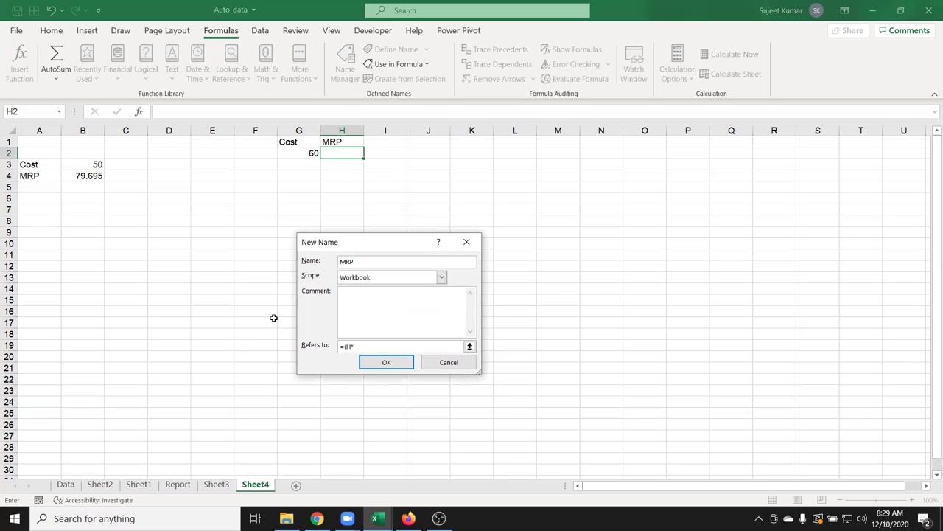
type("20%)+")
type("H")
left_click(386, 362)
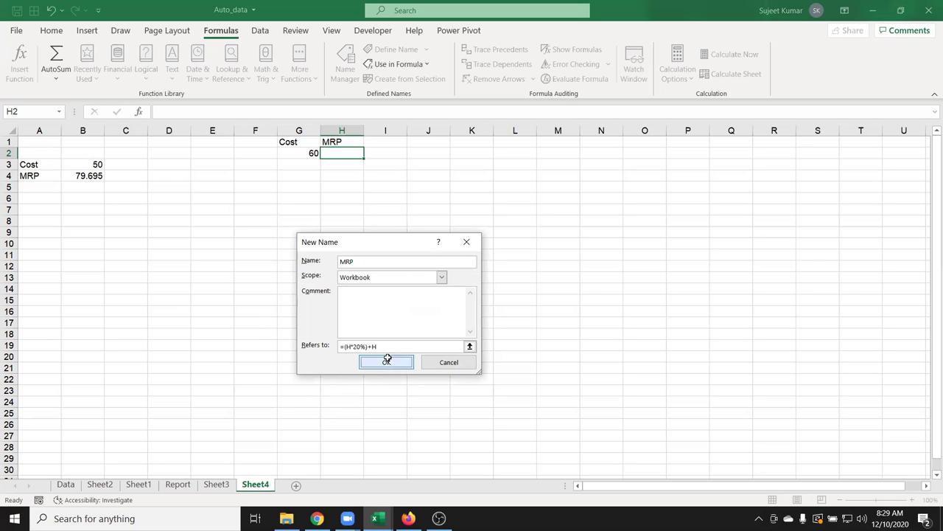
Enter =MRP in H2, test with cost 50, then restore cost 60 (MRP 95.634).
type("=mrp")
key("Return")
key("Up")
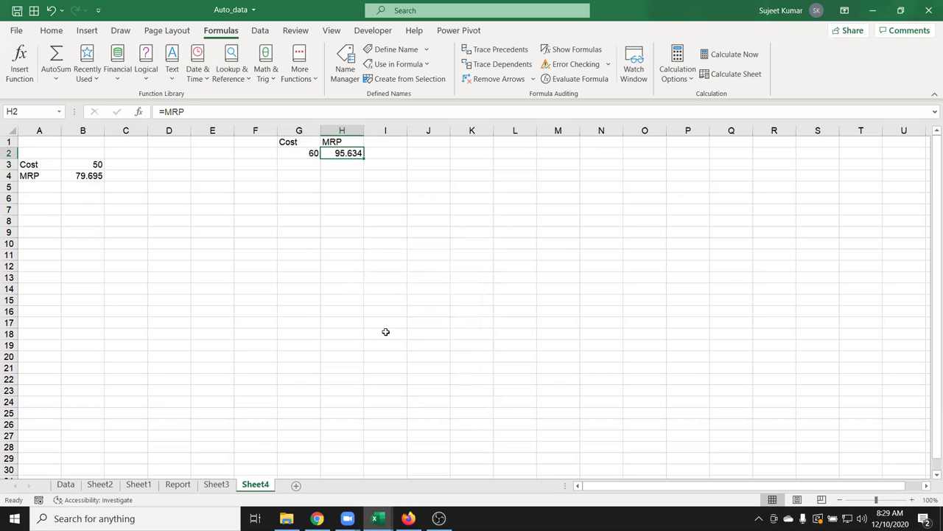
key("Left")
type("50")
key("Return")
key("Up")
type("60")
key("Return")
key("Up")
key("Right")
left_click(345, 62)
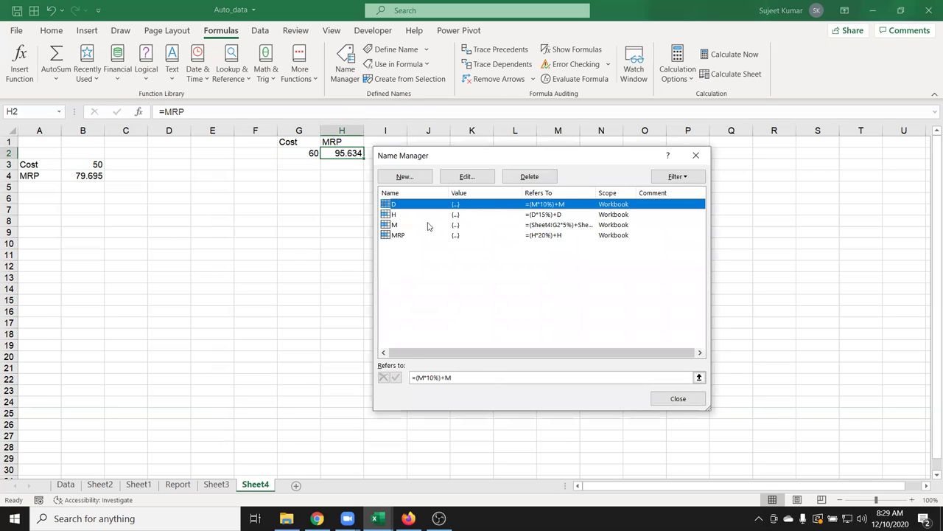
left_click(428, 225)
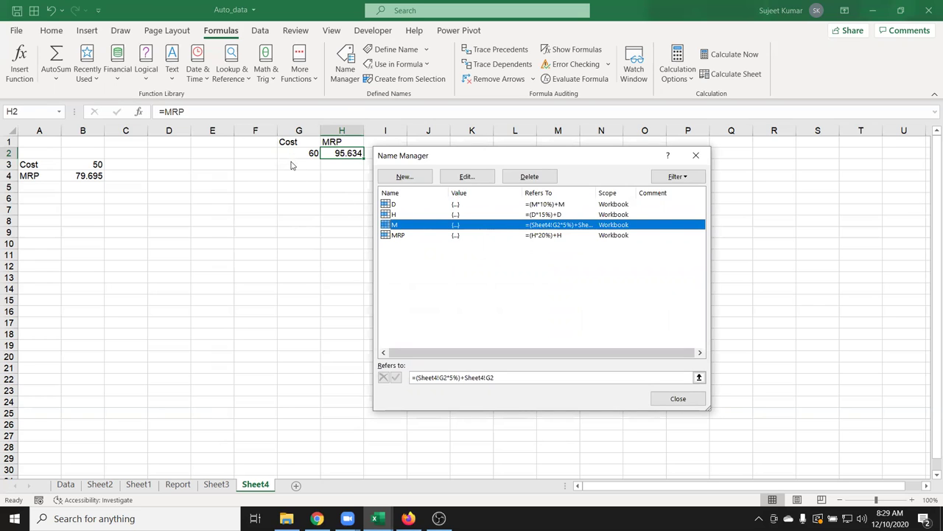
left_click(397, 215)
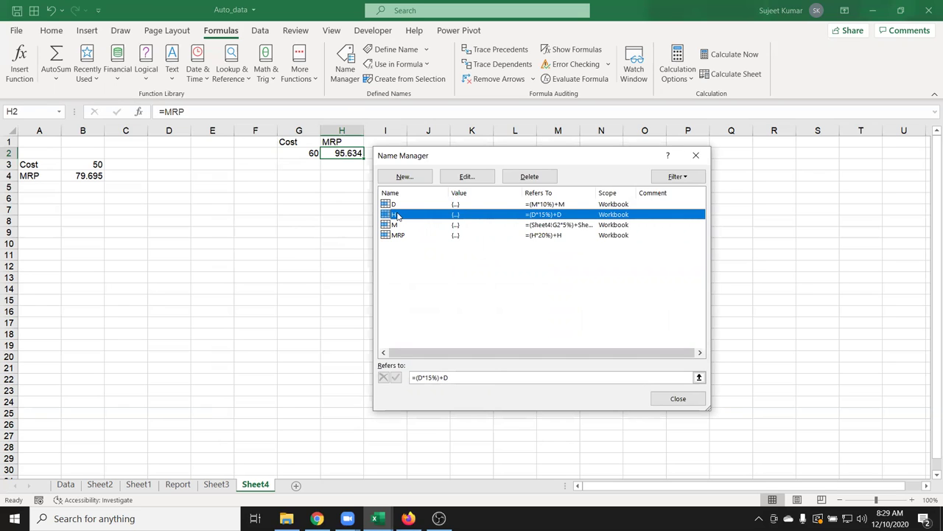
left_click(395, 205)
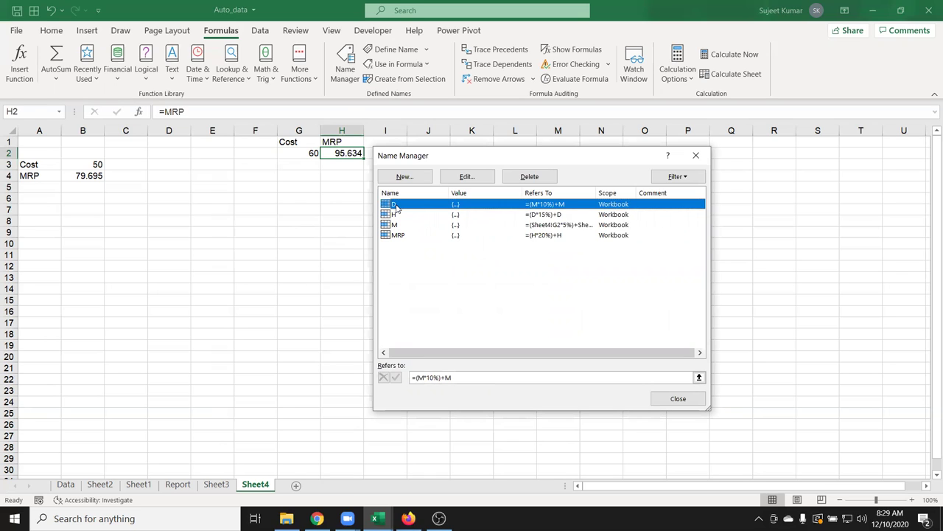
left_click(403, 216)
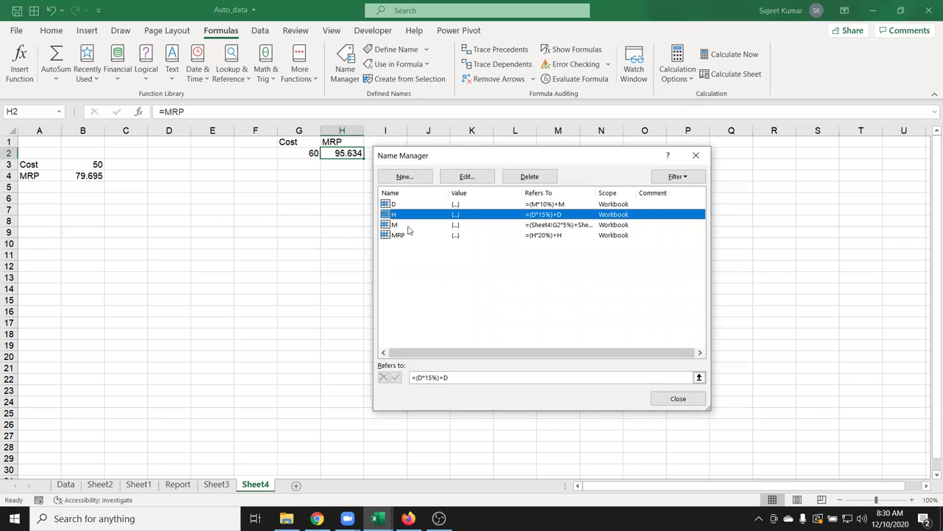
left_click(408, 234)
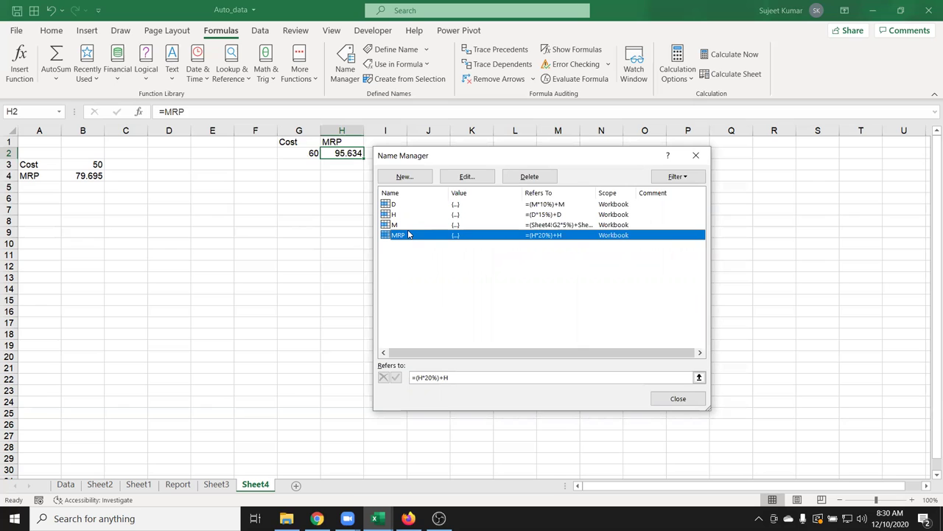
key("Escape")
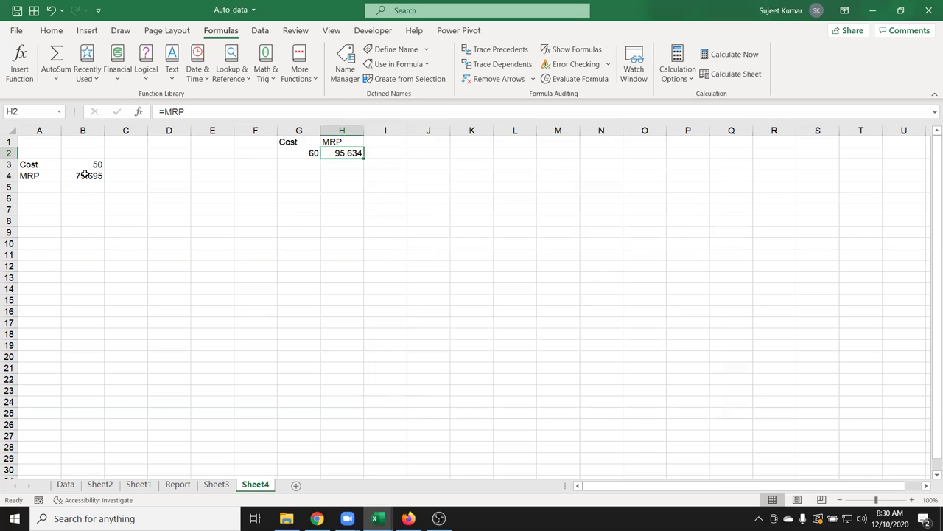
double_click(85, 174)
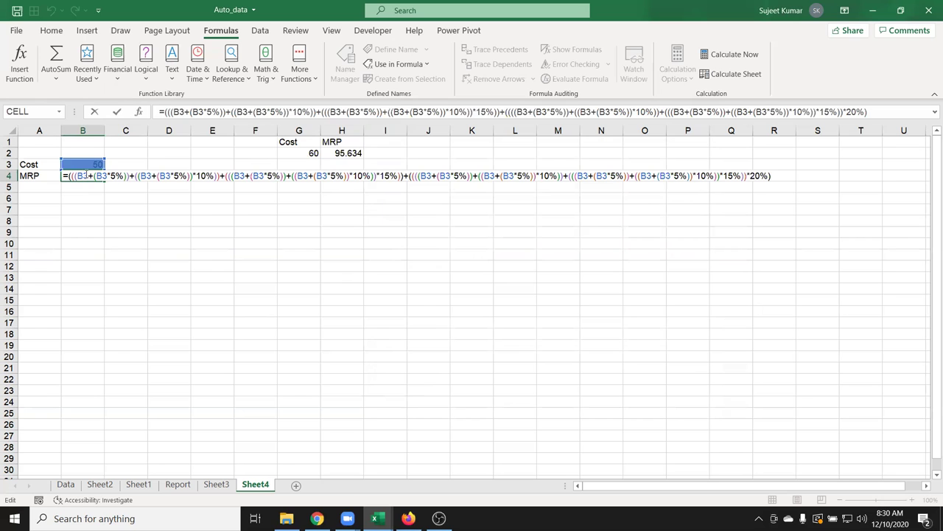
key("ctrl+Return")
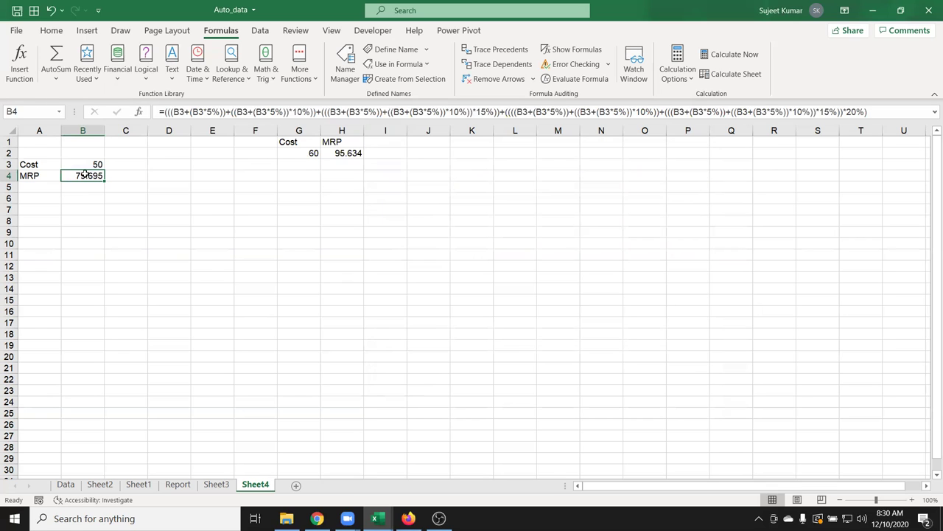
double_click(351, 154)
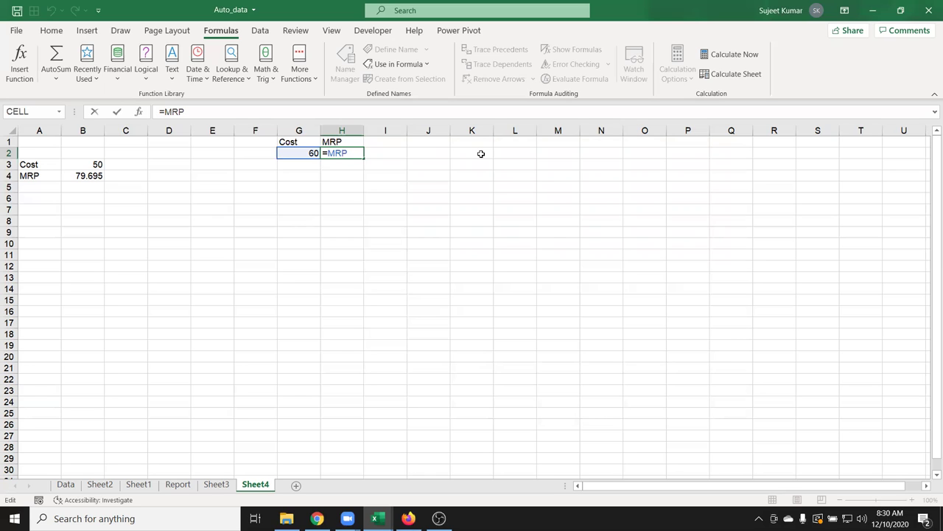
Enter costs 65, 36, 63, 36, 63 in G3:G7 and fill H2's =MRP formula down to H7.
key("Return")
key("Up")
key("Left")
key("Down")
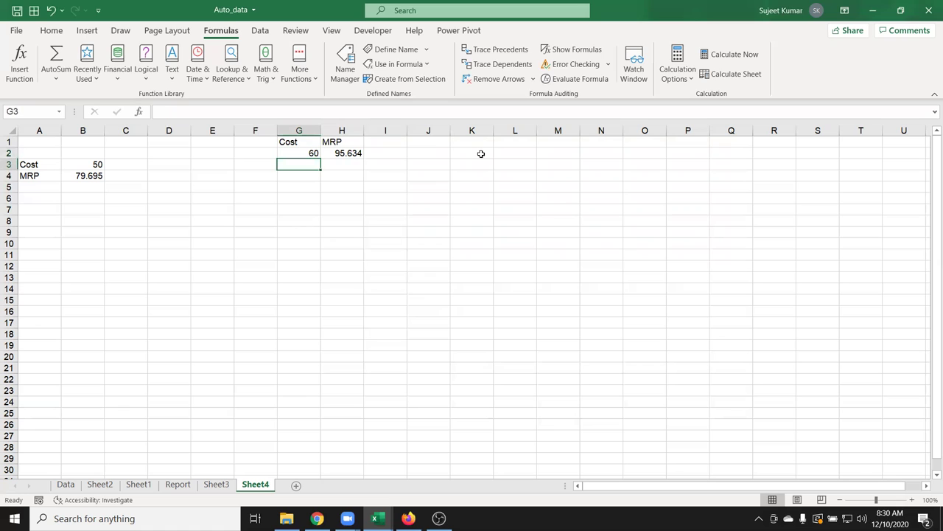
type("65")
key("Return")
type("36")
key("Return")
type("63")
key("Return")
type("36")
key("Return")
type("63")
key("Return")
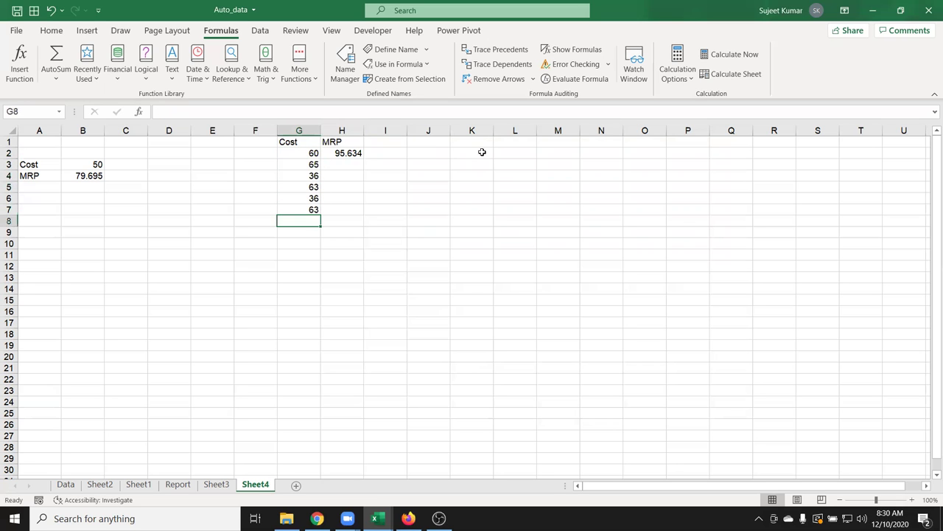
left_click(347, 153)
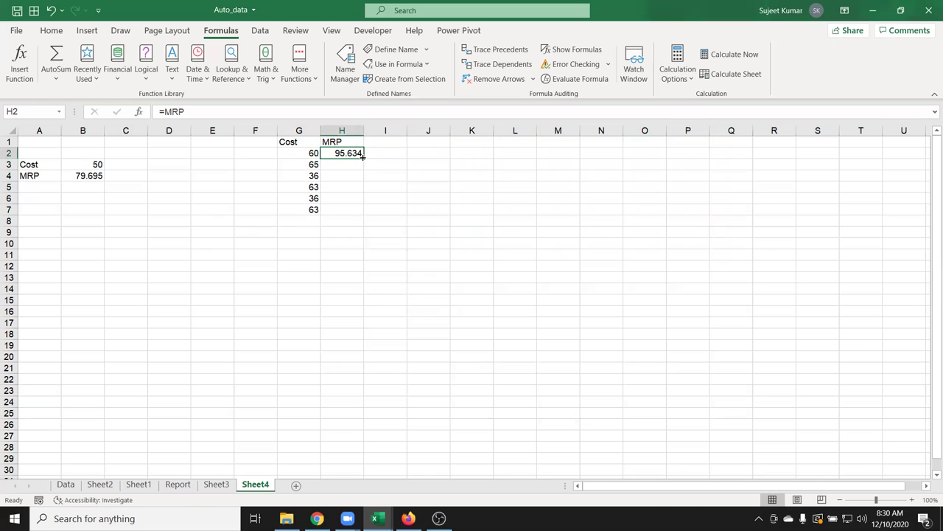
double_click(364, 158)
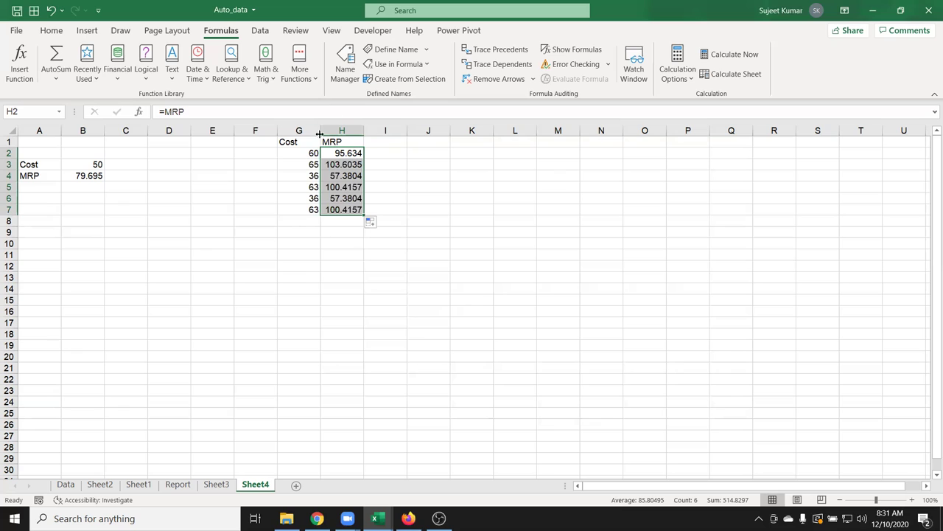
Insert a new empty worksheet, Sheet5, after Sheet4.
left_click(295, 485)
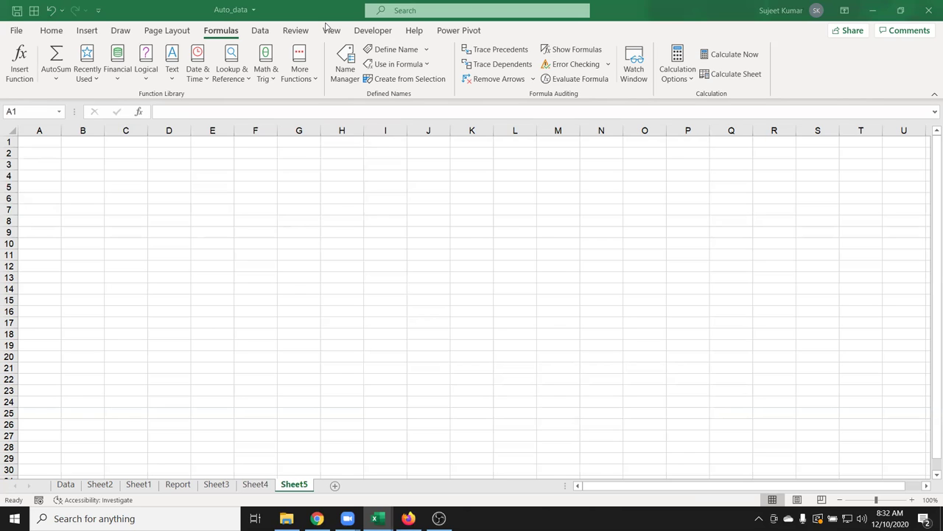
Enter the Sales heading in A1 and values 85, 36, 6336, 63, 36, 3, 63, 12, 36, 63, 36, 36, 32 below it.
left_click(48, 139)
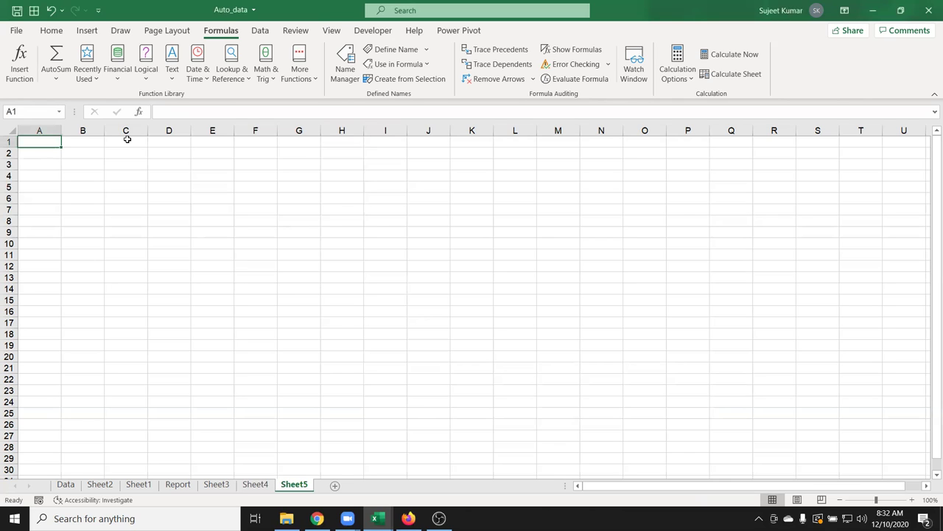
type("Sales")
key("Return")
type("85")
key("Return")
type("36")
key("Return")
type("6336")
key("Return")
type("63")
key("Return")
type("36")
key("Return")
type("3")
key("Return")
type("63")
key("Return")
type("12")
key("Return")
type("36")
key("Return")
type("63")
key("Return")
type("36")
key("Return")
type("36")
key("Return")
type("32")
left_click(93, 163)
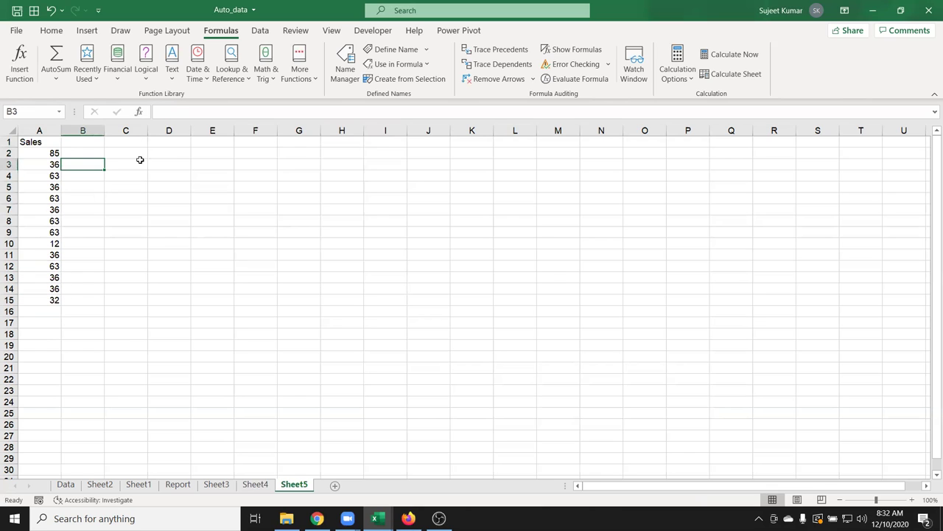
Fill the first bonus rows: band 0-40 with 500 and 41-80 with 1000 in D2:E3.
left_click(163, 152)
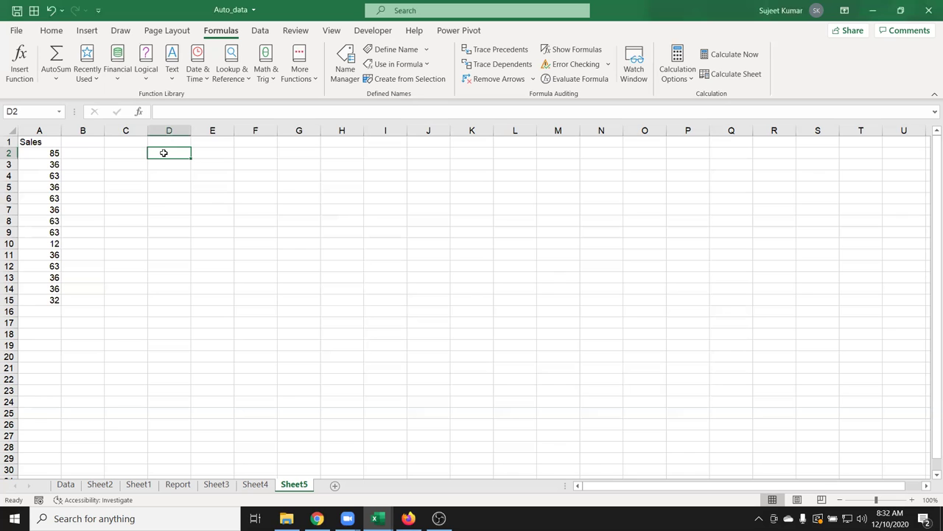
type("0-40")
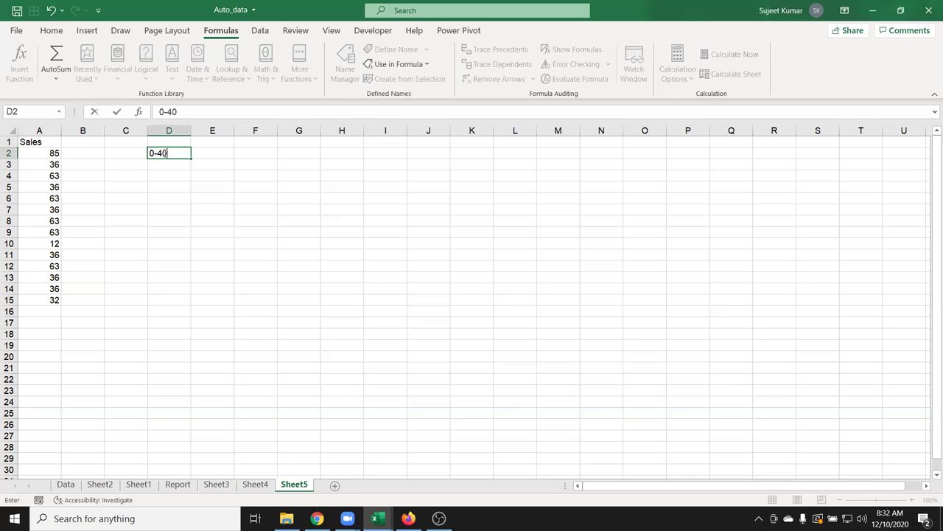
key("Tab")
type("500")
left_click(165, 168)
type("41-80")
left_click(218, 169)
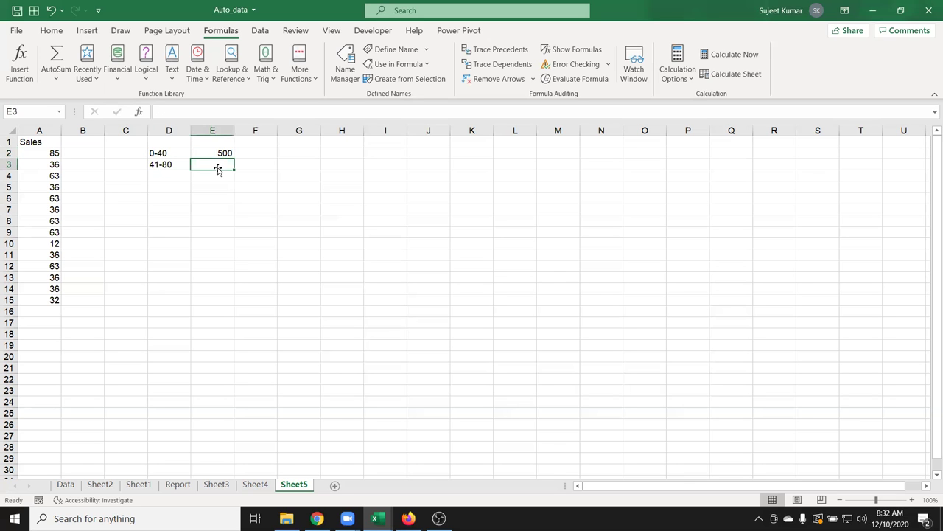
type("1000")
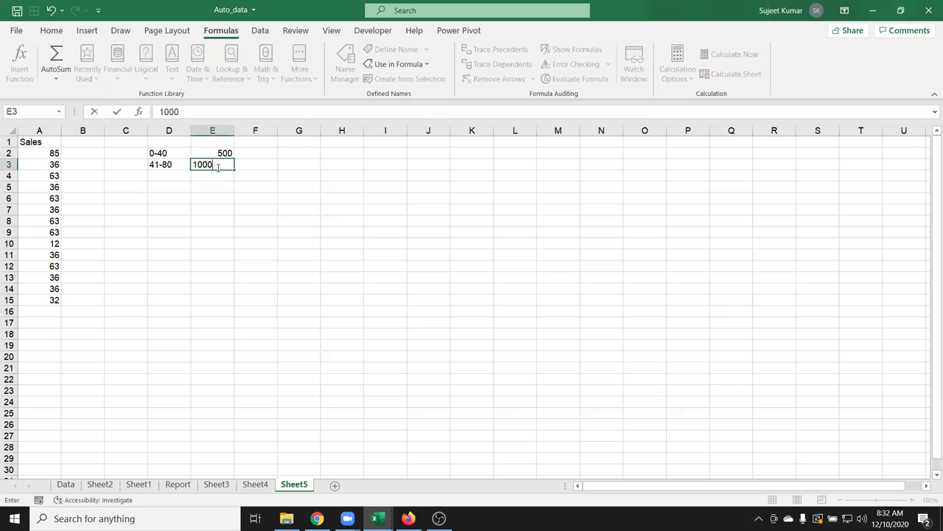
key("Return")
key("Left")
Add bands 81-100 with 2000 and >100 with 5000, correcting D4, then begin =IF in B2.
type("81")
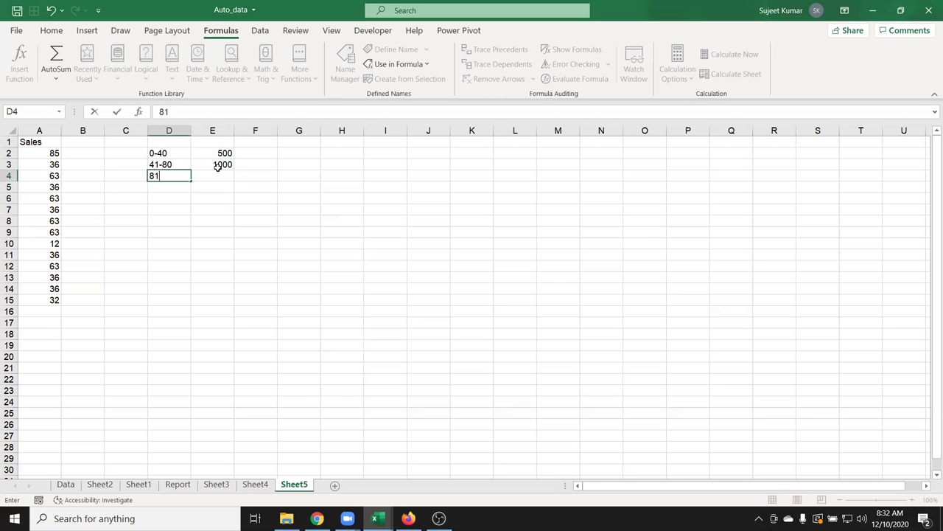
type("-20")
key("Tab")
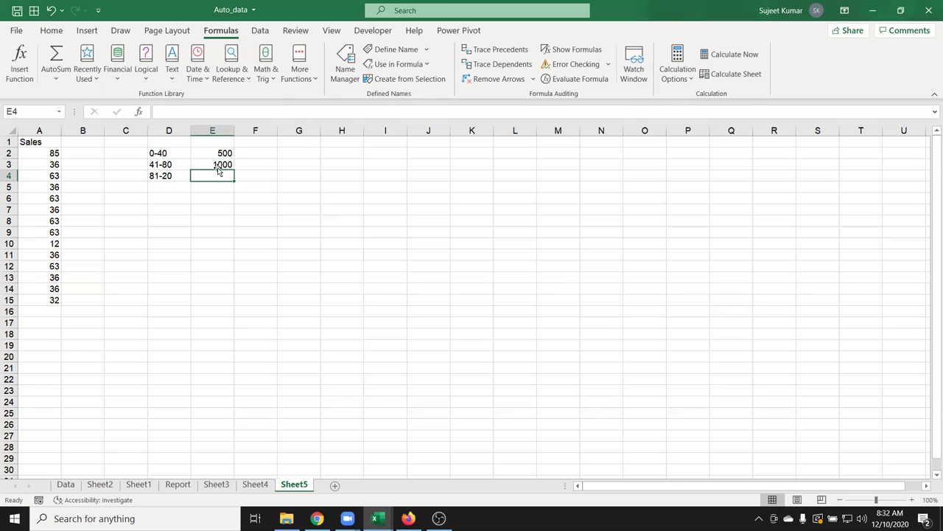
type("2000")
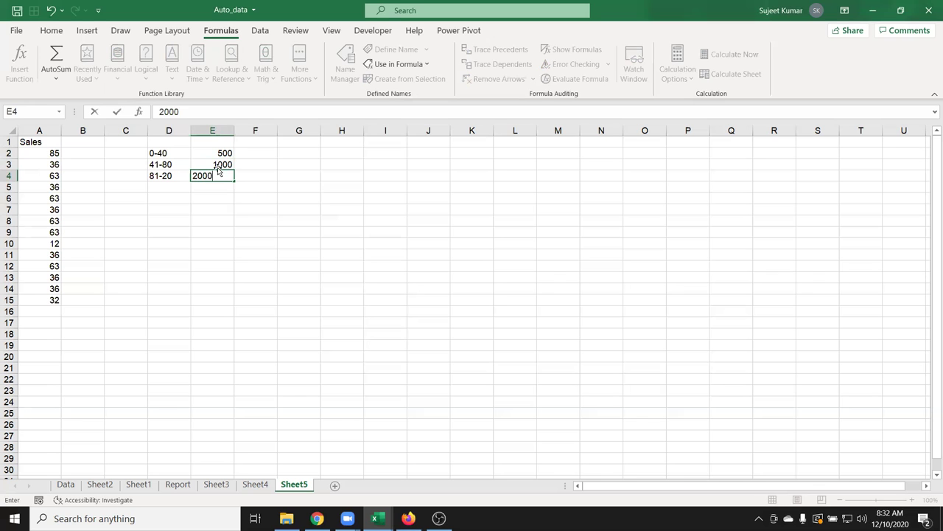
key("Return")
key("Return")
key("Up")
key("Left")
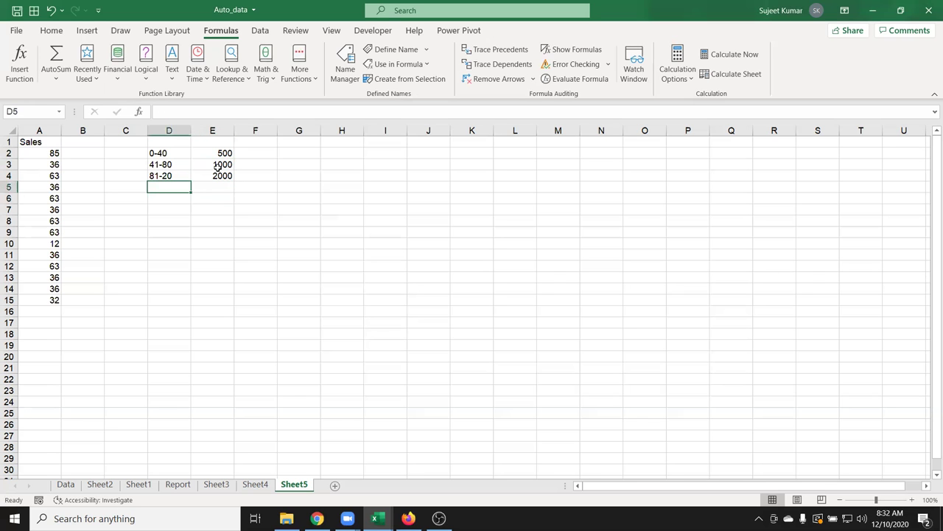
type("21-")
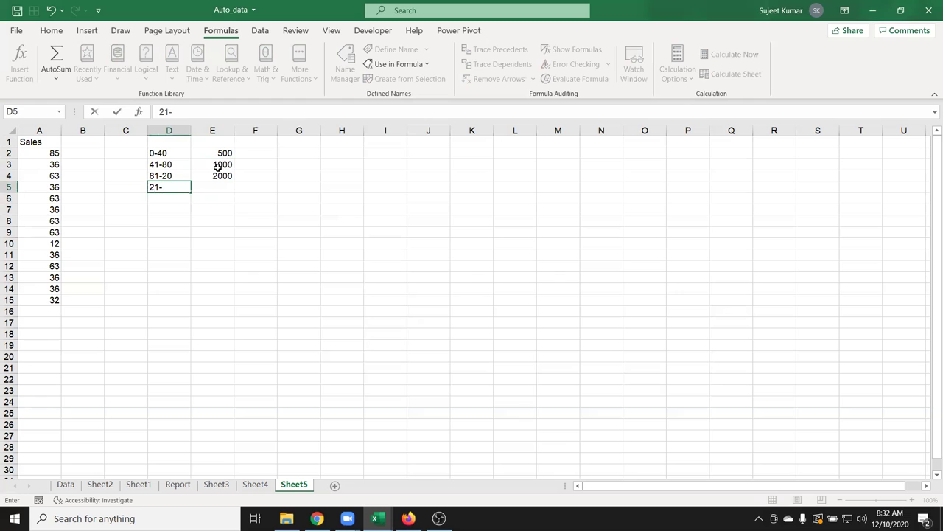
key("Escape")
key("Up")
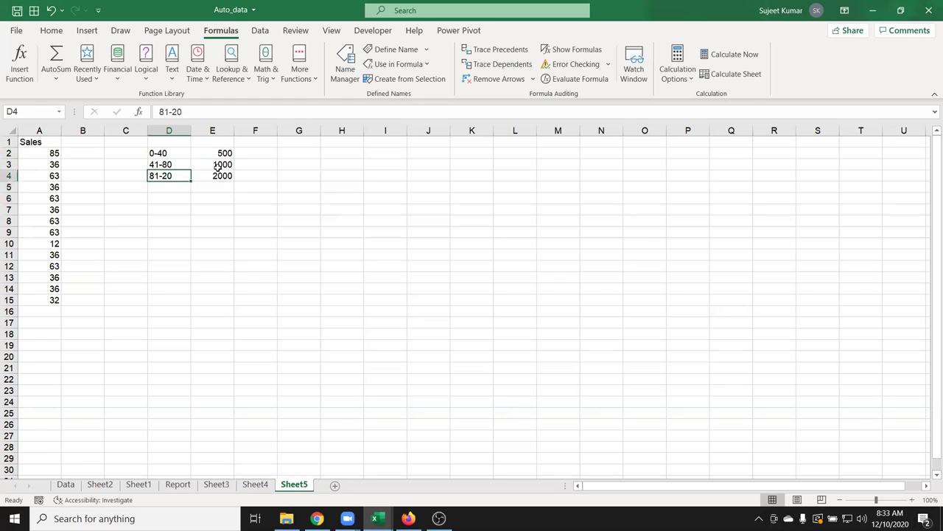
key("F2")
key("BackSpace")
key("BackSpace")
type("100")
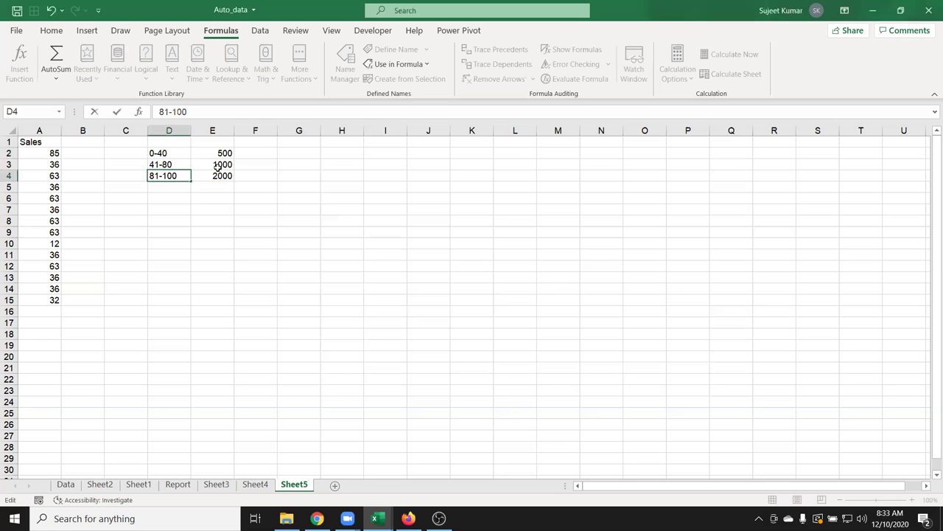
key("Return")
type(">100")
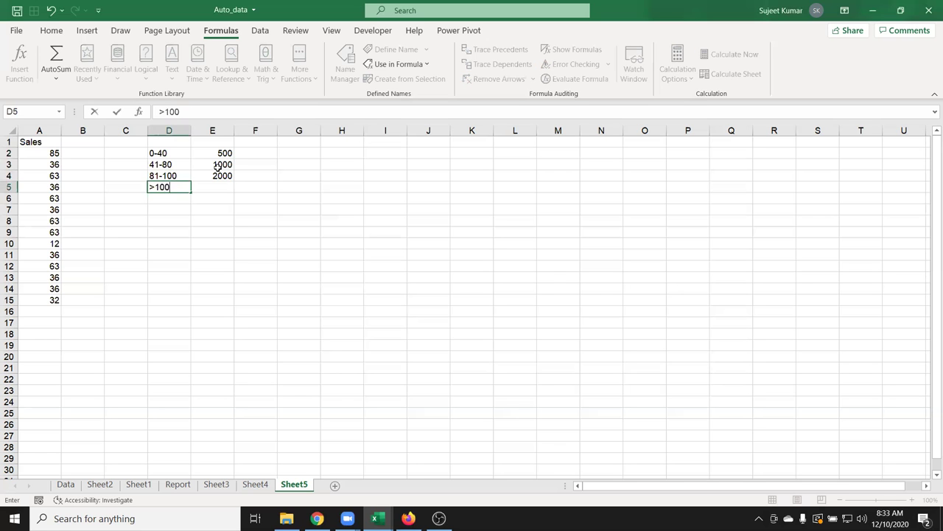
key("Tab")
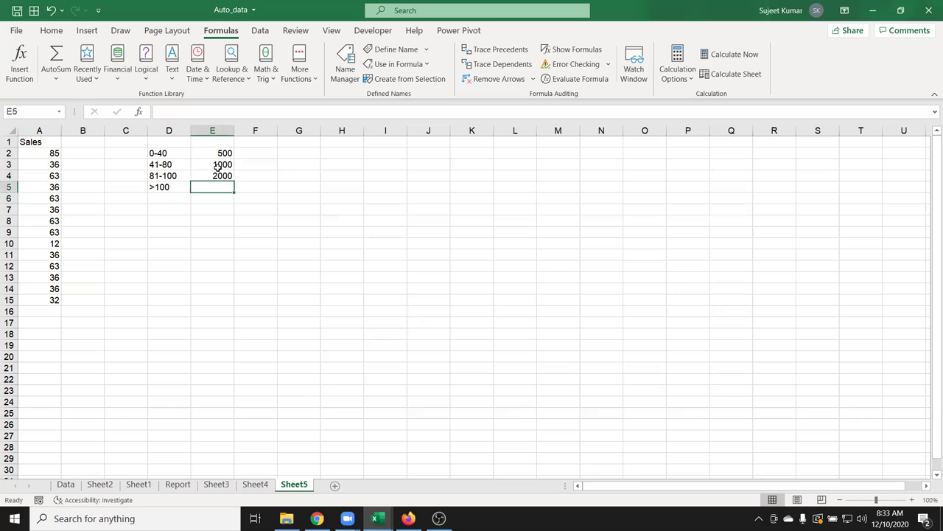
type("5000")
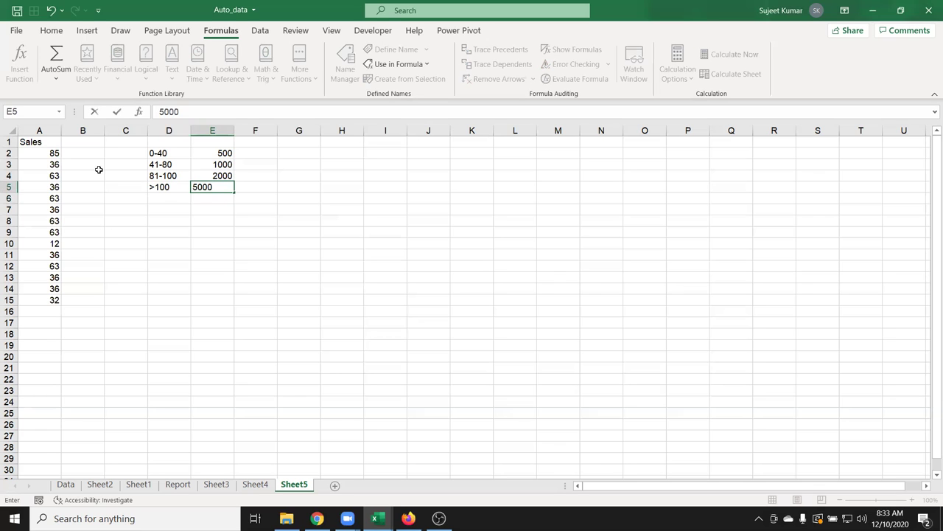
left_click(68, 157)
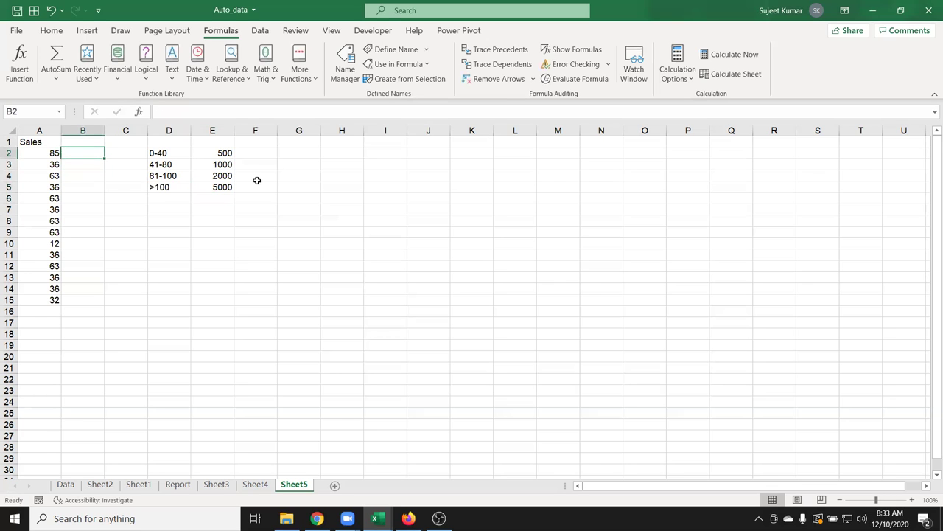
type("=")
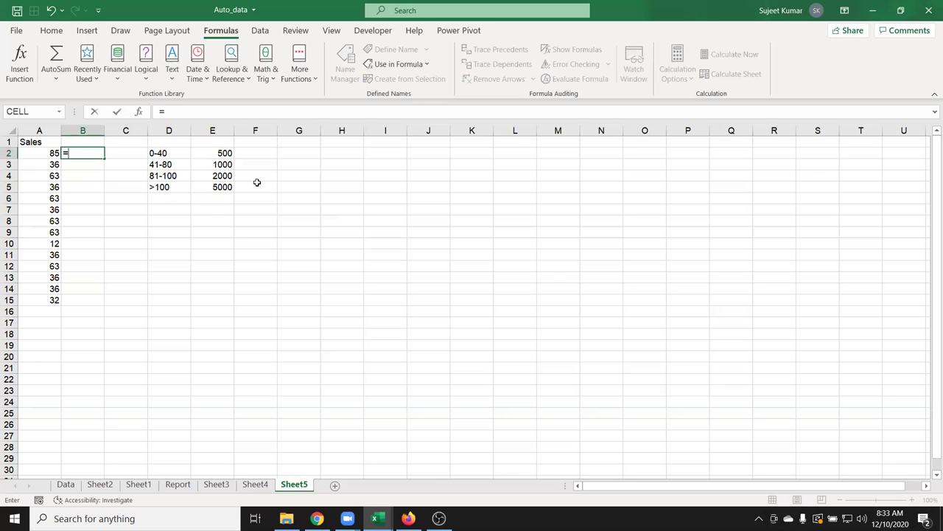
type("if")
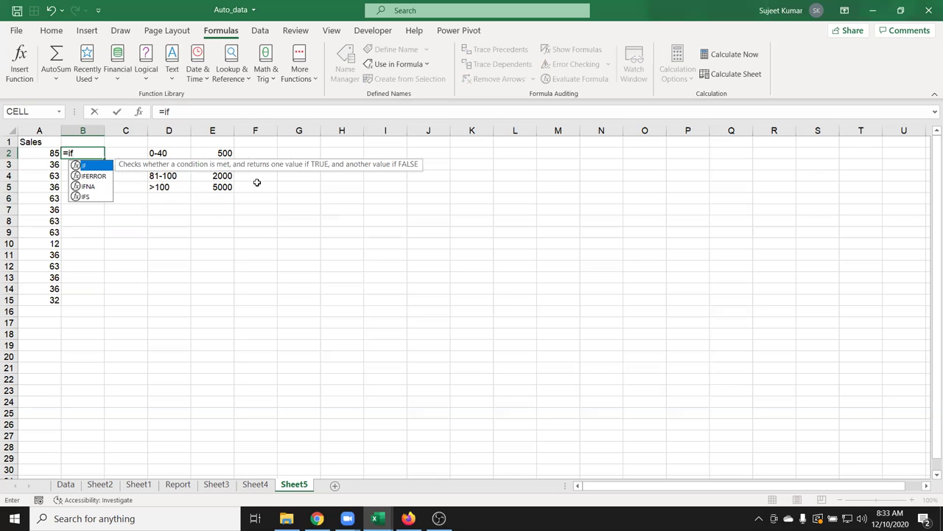
Complete B2's nested IF on A2: ≤40 gives 500, ≤80 1000, ≤100 1500, >100 5000, else 0.
key("Tab")
key("Left")
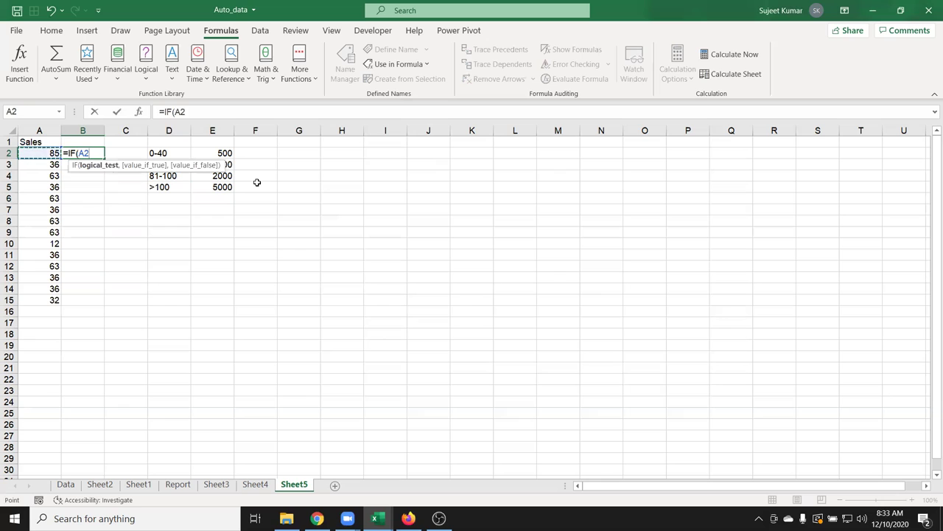
type("<=40,500,IF(")
key("Left")
type("<=")
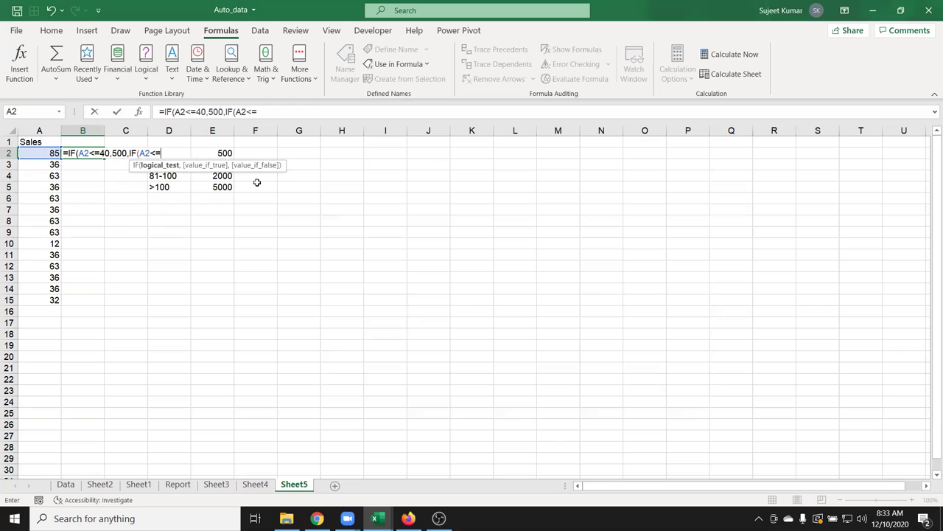
type("80,1000m")
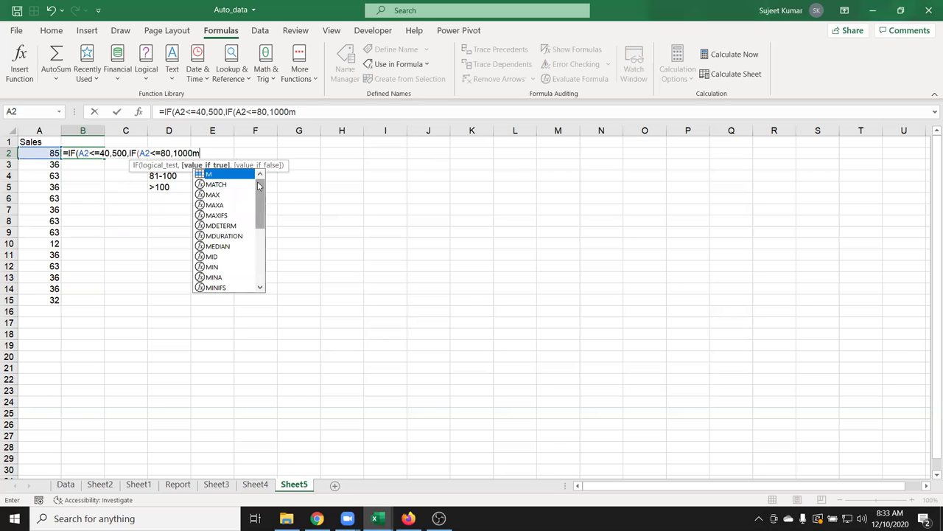
key("BackSpace")
type(",IF(A2<=20")
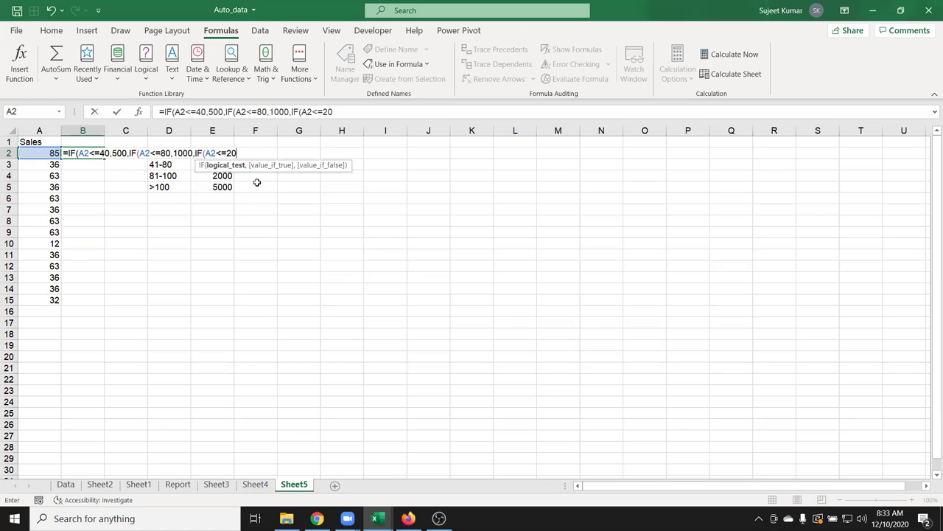
key("BackSpace")
key("BackSpace")
type("100")
type(",")
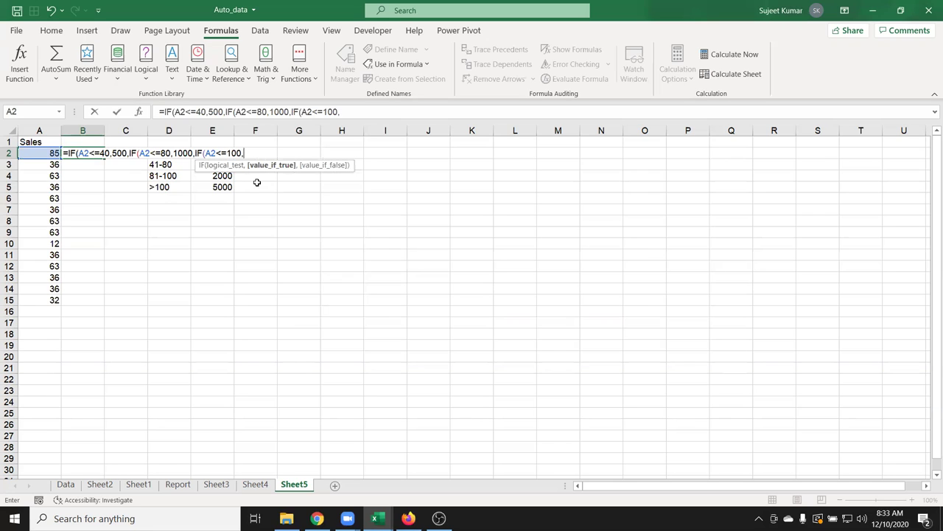
type("1500,IF")
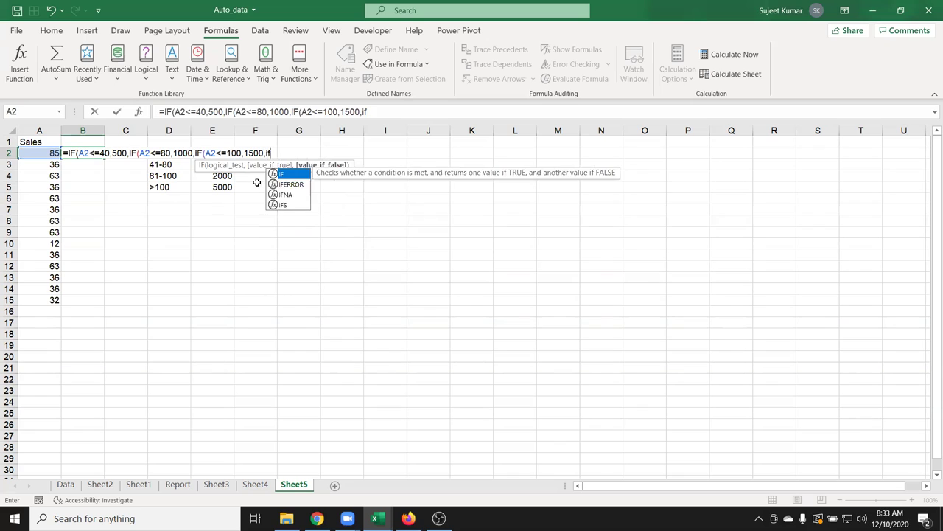
type("(A2>=")
key("BackSpace")
type("100,5000,0")
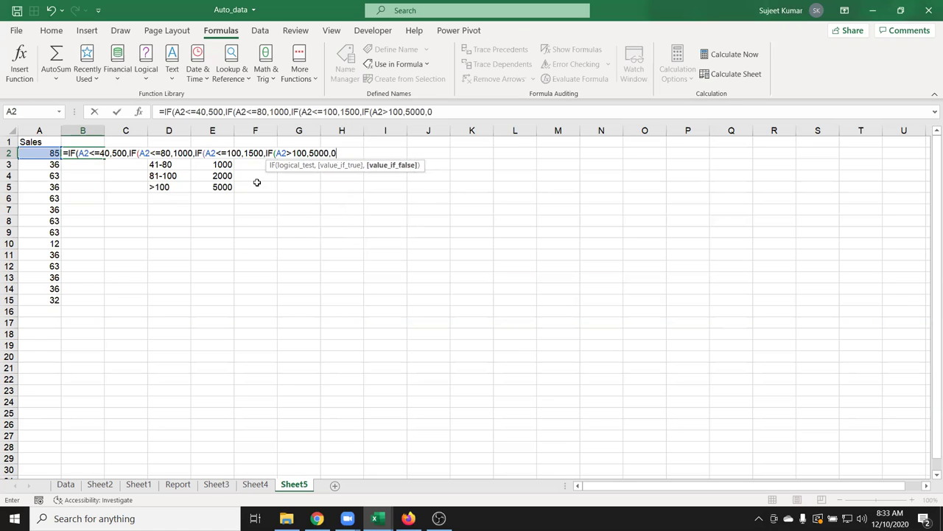
type(")))")
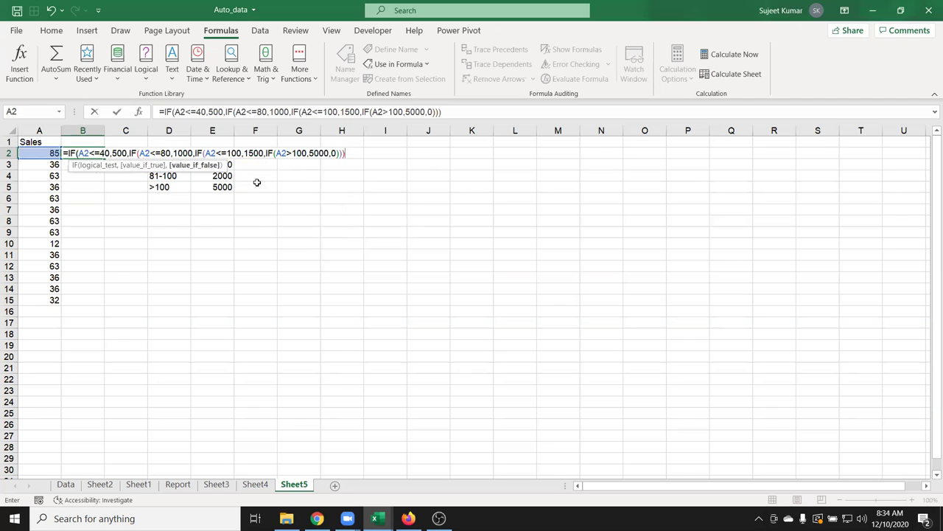
type(")")
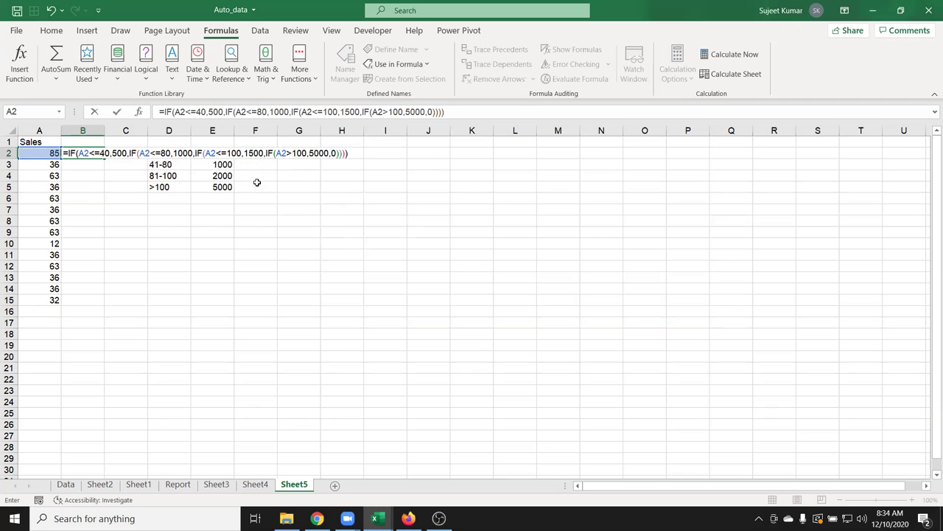
key("Return")
key("Up")
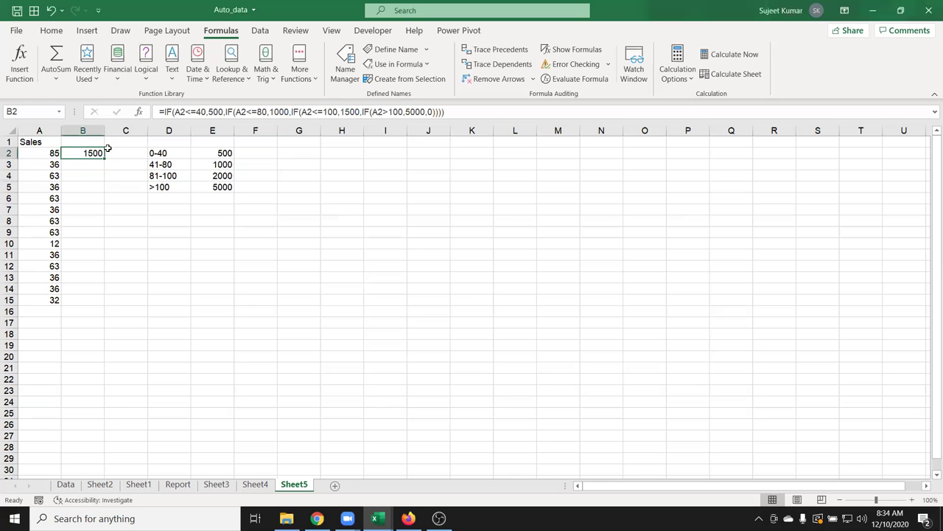
Fill the bonus formula down to B15, copy its text from the formula bar, then clear B2:B15.
double_click(105, 157)
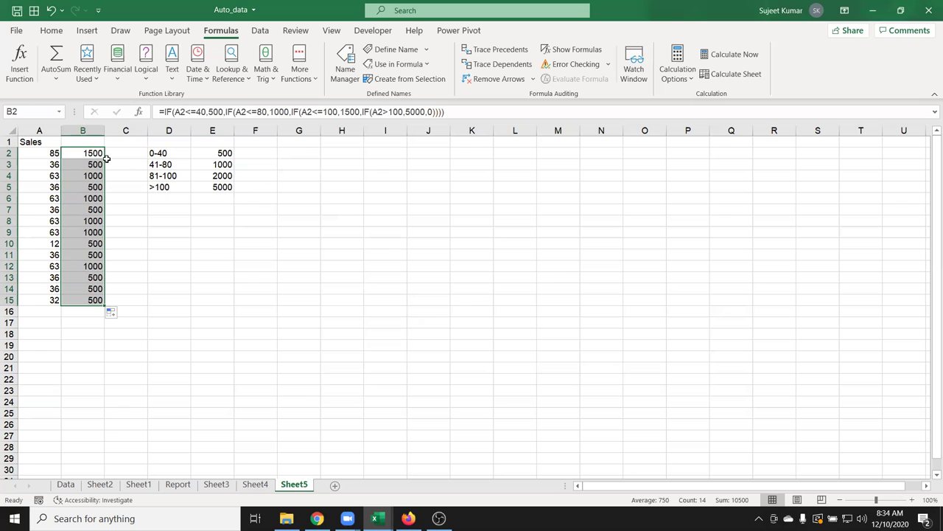
left_click_drag(463, 111, 157, 111)
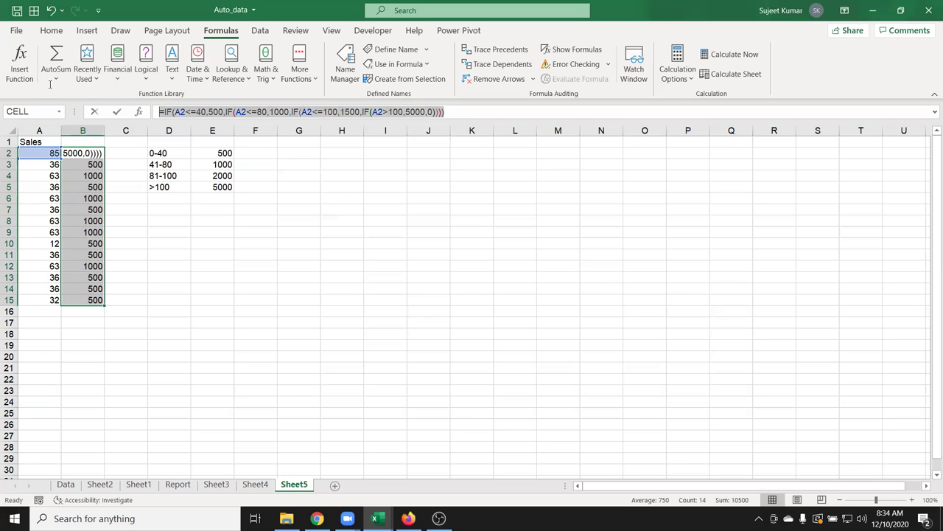
key("ctrl+Return")
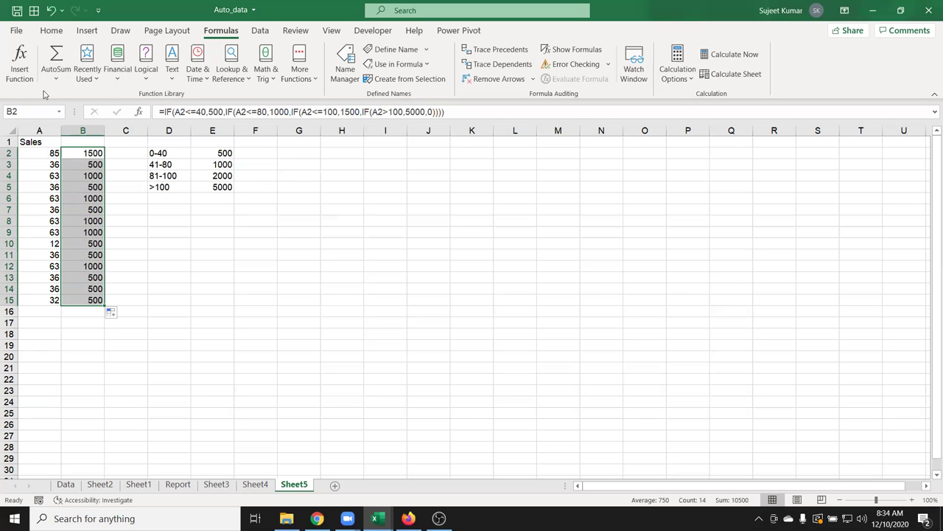
key("Delete")
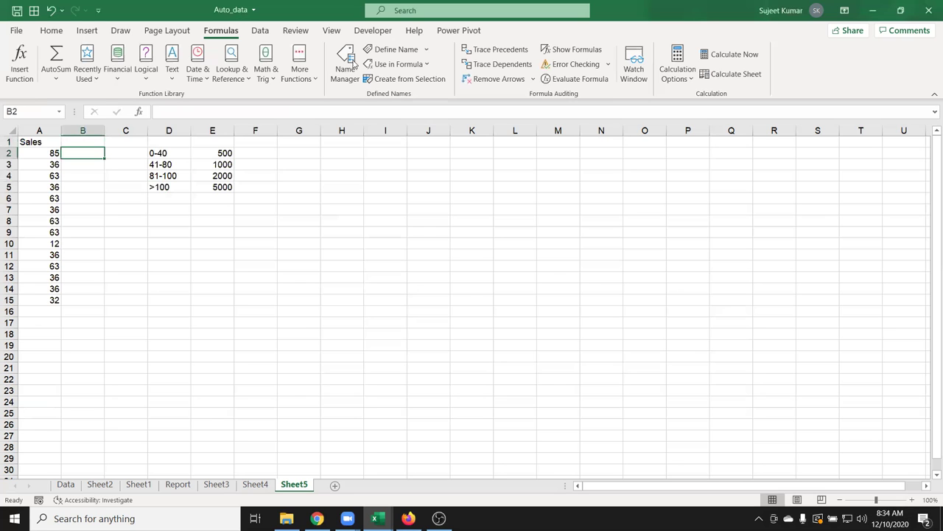
Define the name INC as the pasted nested IF bonus formula, removing the duplicate leading '='.
left_click(398, 50)
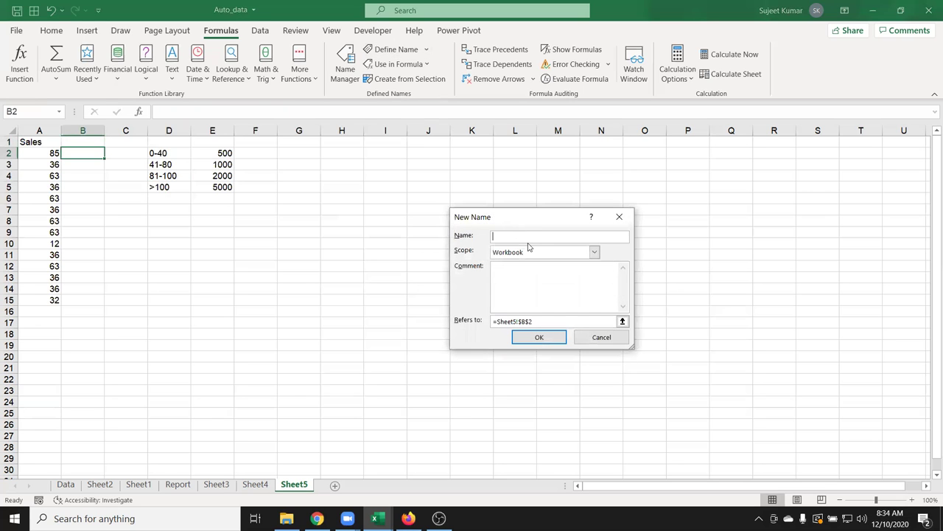
type("INC")
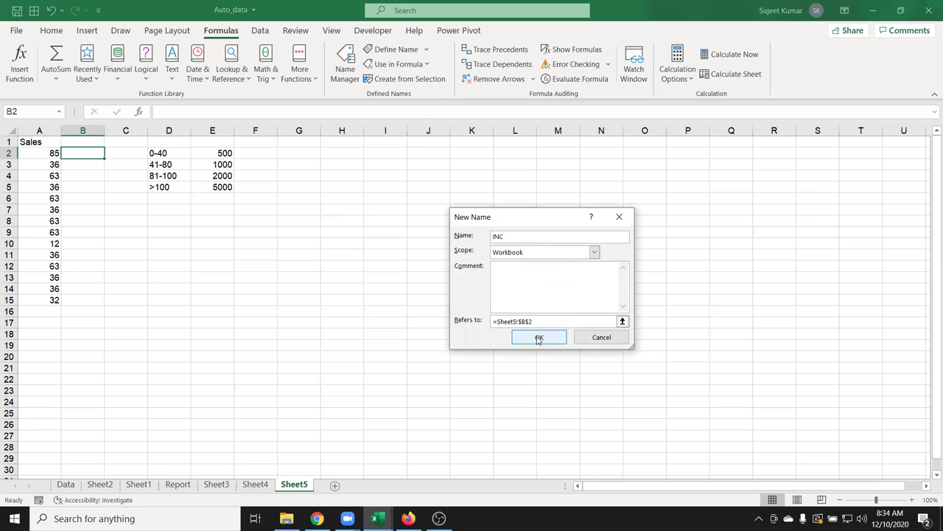
left_click(570, 318)
key("BackSpace")
key("ctrl+v")
left_click(537, 338)
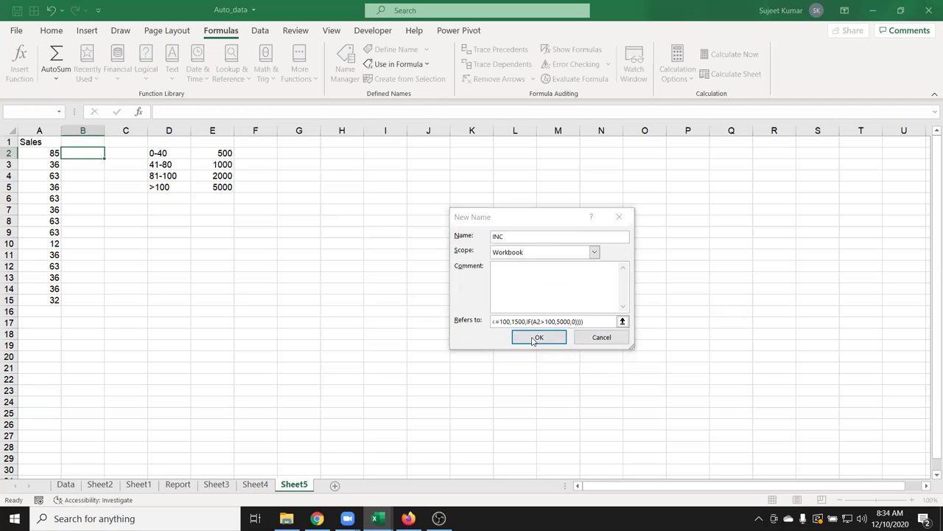
left_click(466, 328)
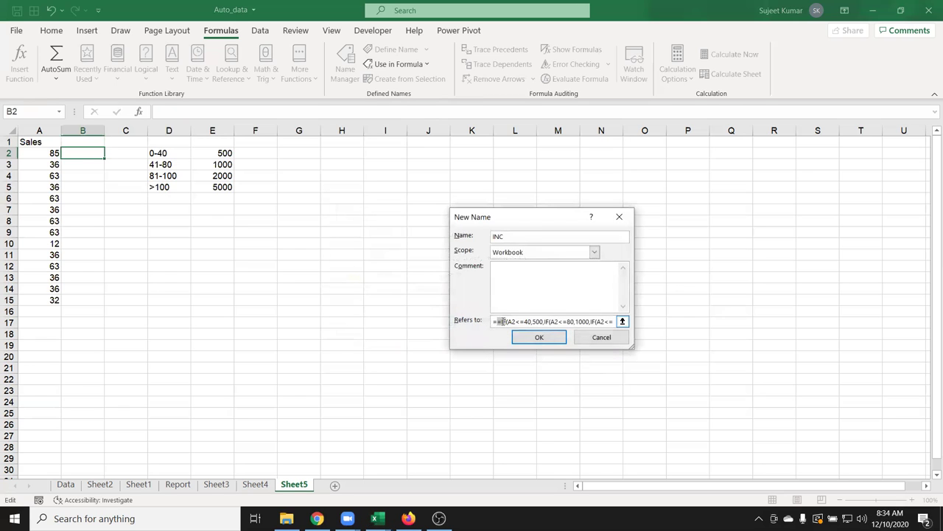
key("BackSpace")
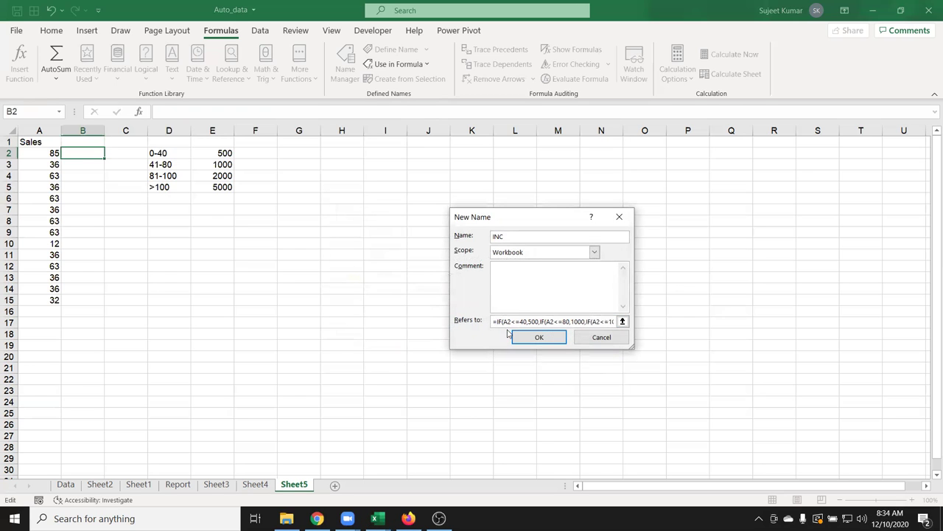
left_click(513, 336)
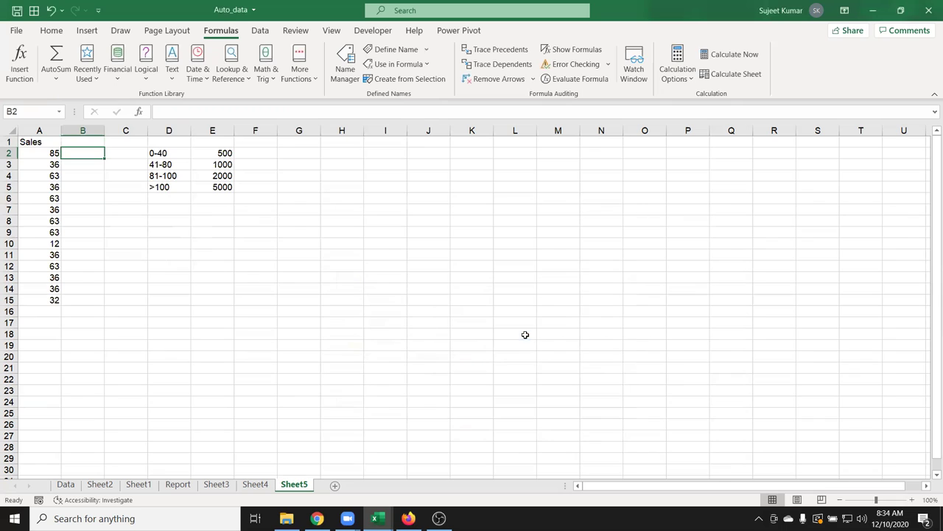
Enter =INC in B2 and fill it down to B15.
type("=i")
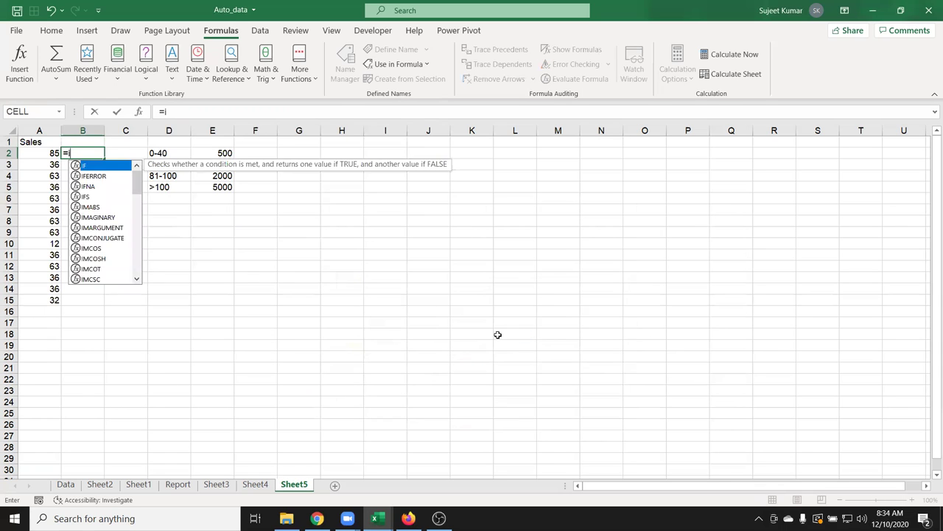
type("nc")
key("Tab")
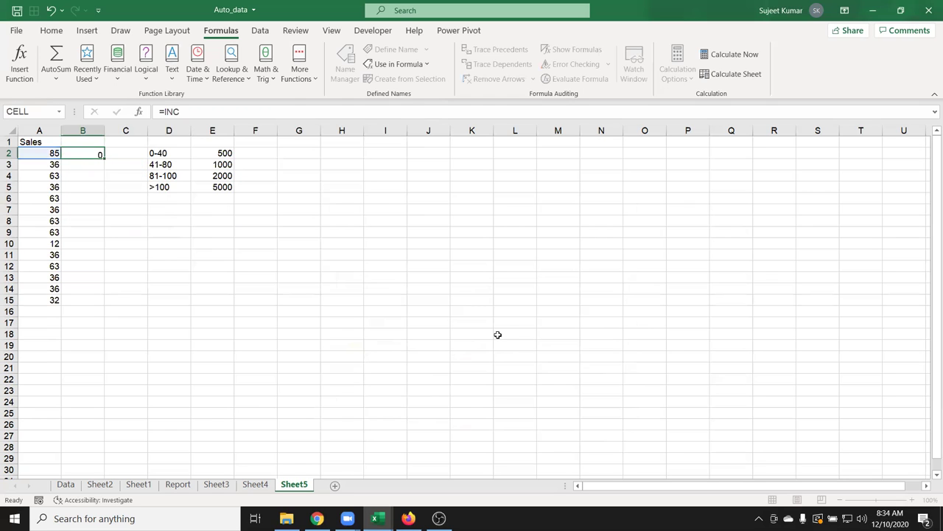
key("Return")
left_click(93, 153)
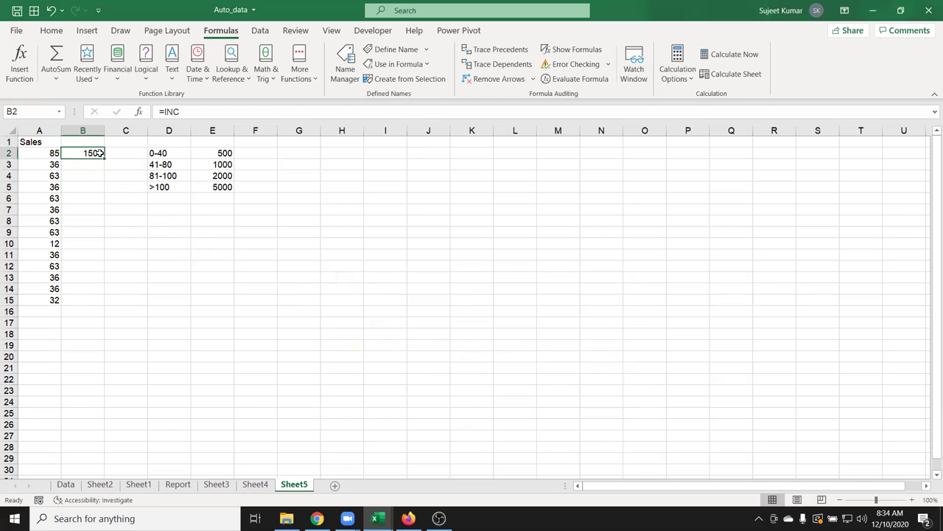
double_click(104, 159)
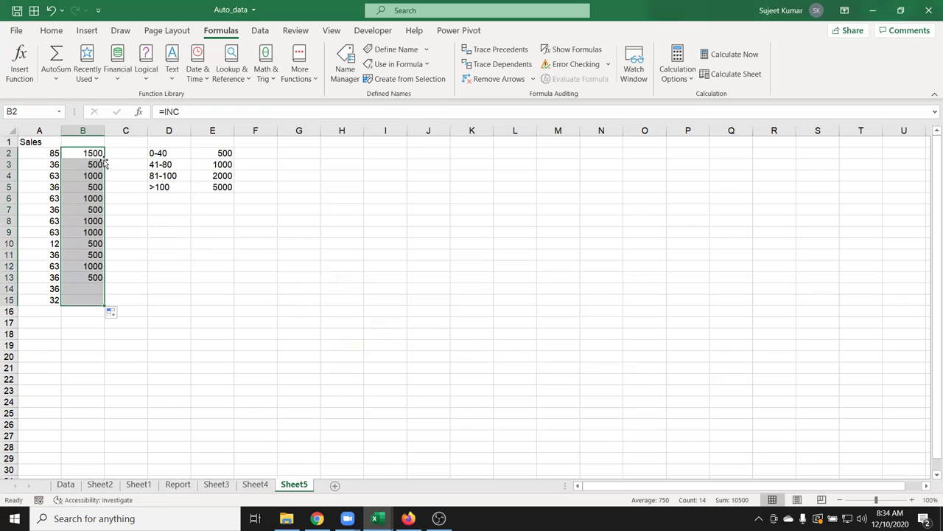
left_click(90, 150)
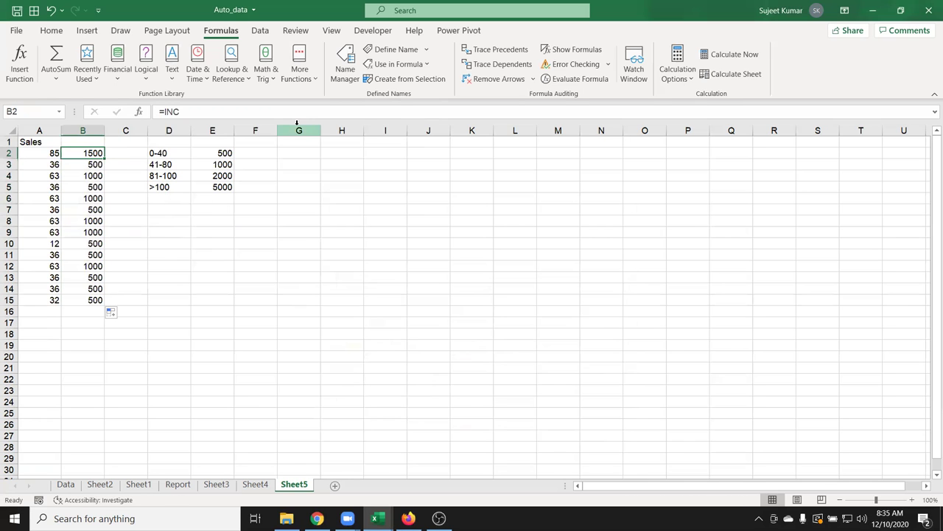
left_click(344, 74)
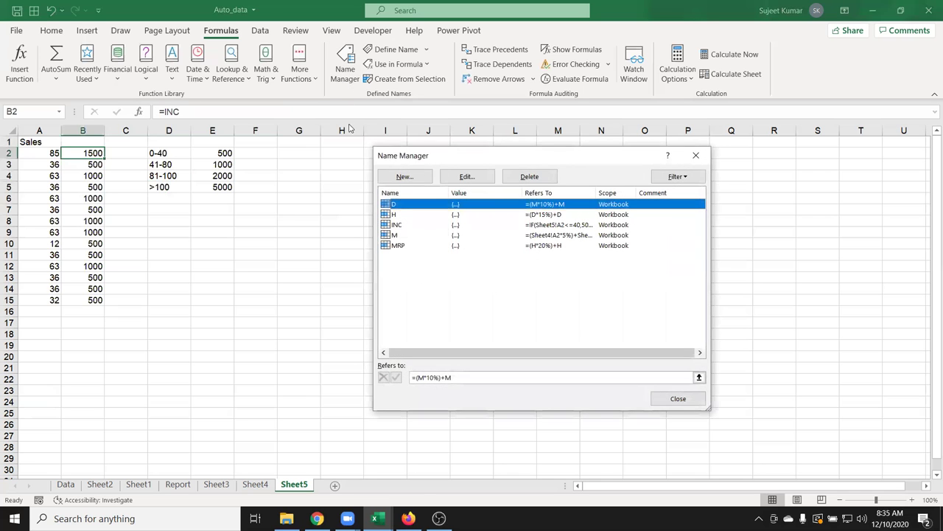
Change INC's first bonus amount from 500 to 700 and select the recalculated B2:B15.
left_click(414, 227)
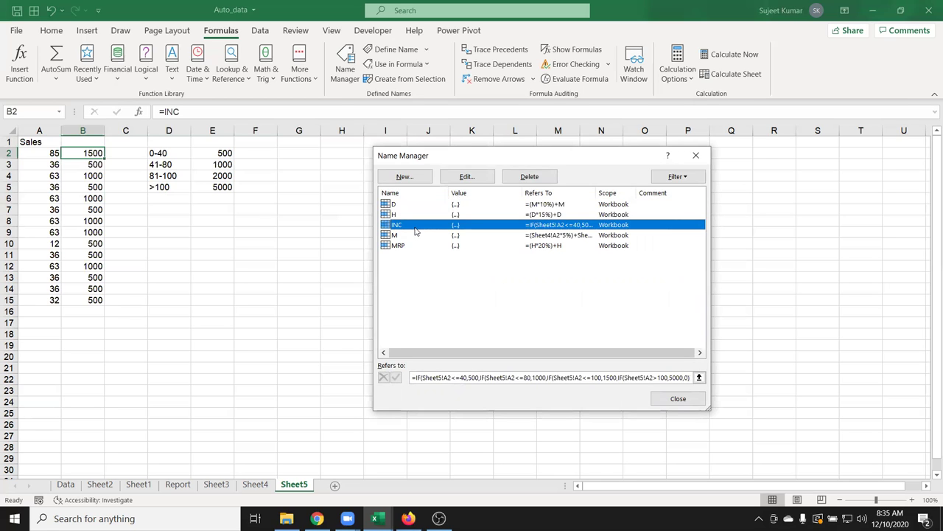
left_click(469, 376)
left_click(469, 377)
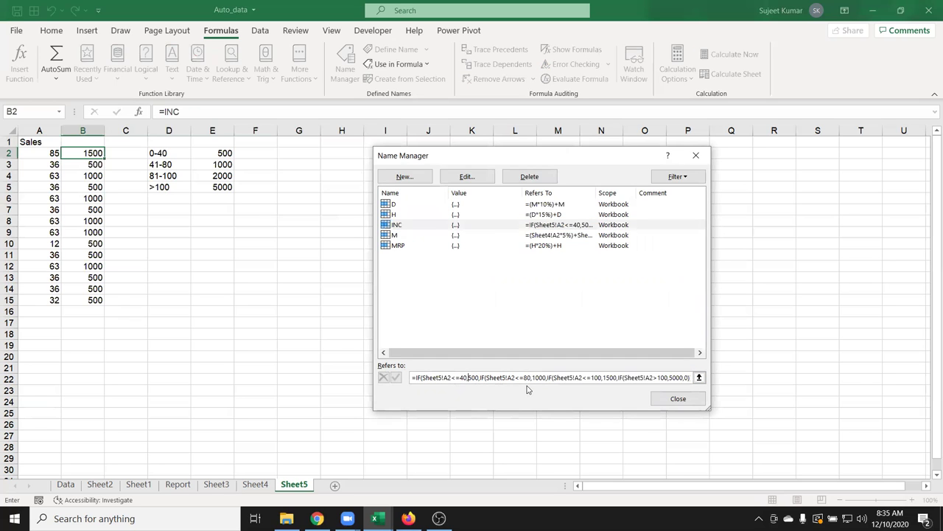
key("Delete")
type("7")
left_click(396, 378)
left_click(659, 399)
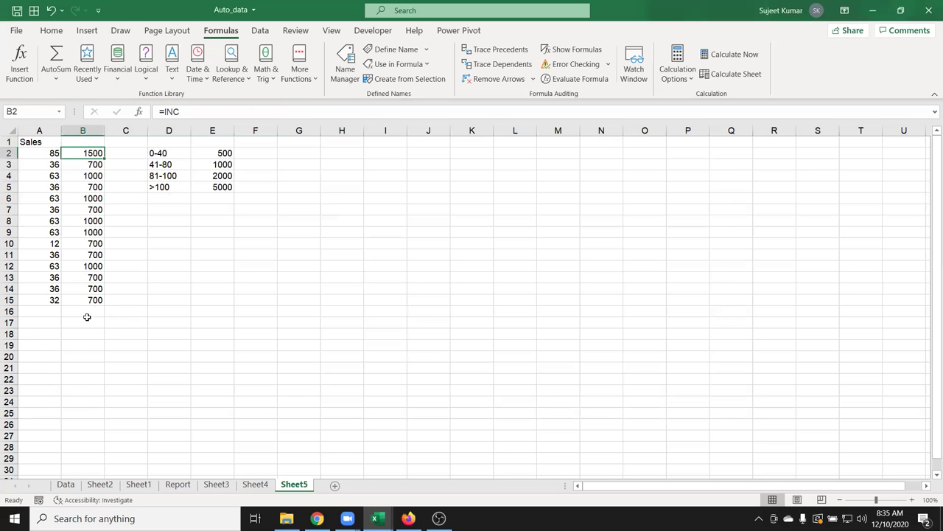
left_click_drag(96, 301, 81, 157)
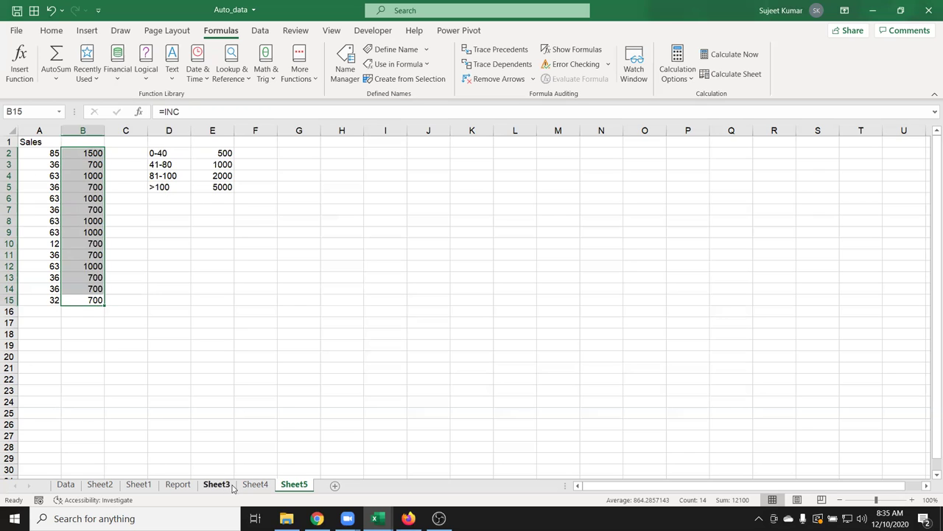
On Sheet4, change name M's rate from 5% to 5.5% so the MRP values recalculate.
left_click(257, 484)
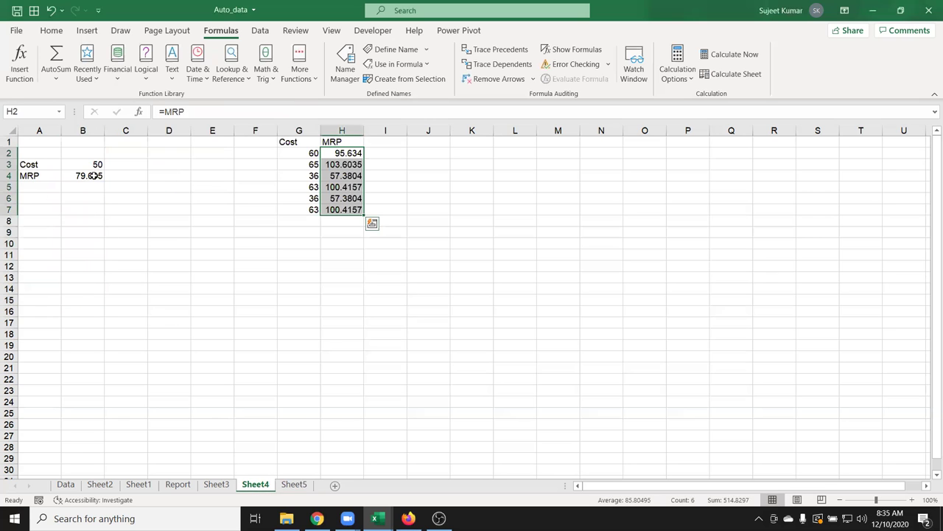
left_click(333, 153)
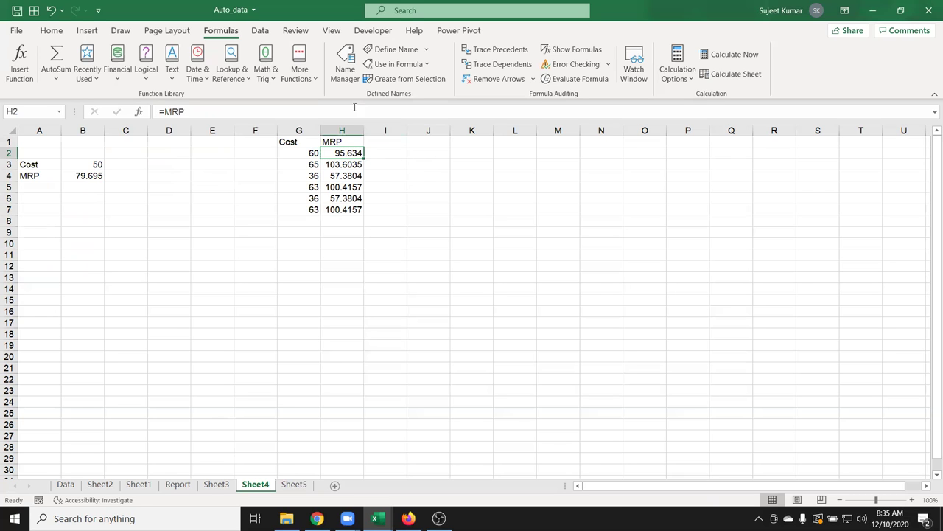
left_click(345, 66)
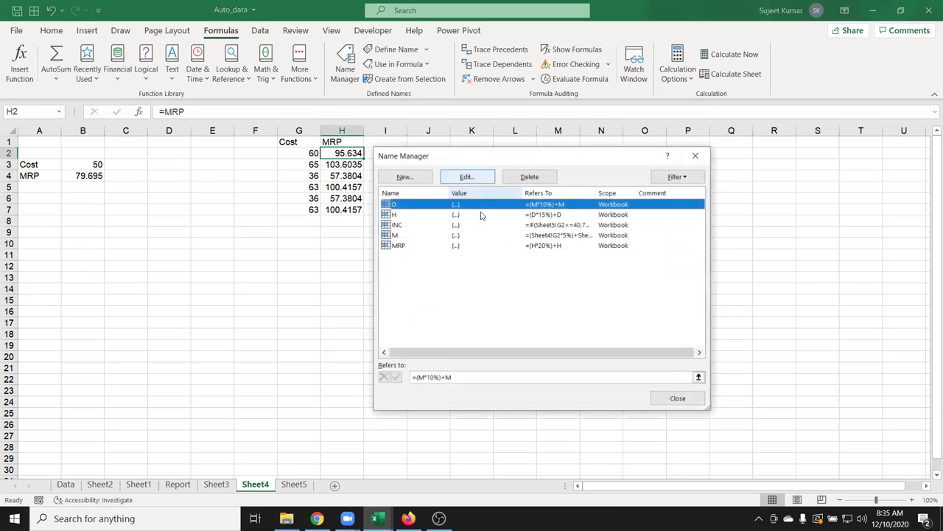
left_click(417, 235)
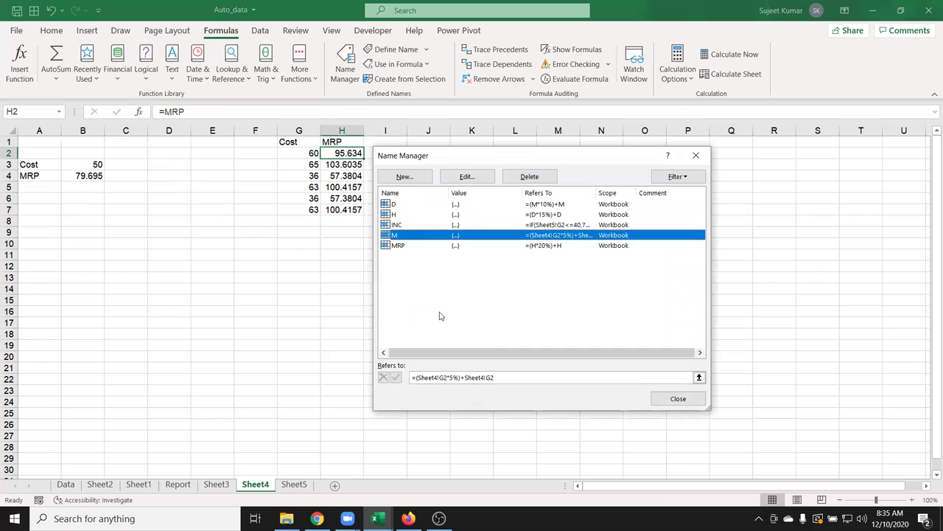
left_click(451, 377)
type(".5")
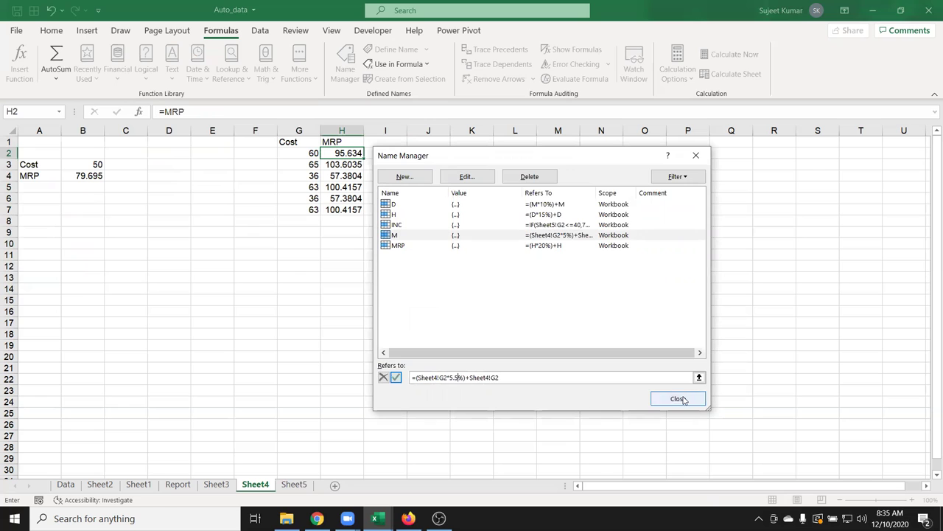
left_click(395, 378)
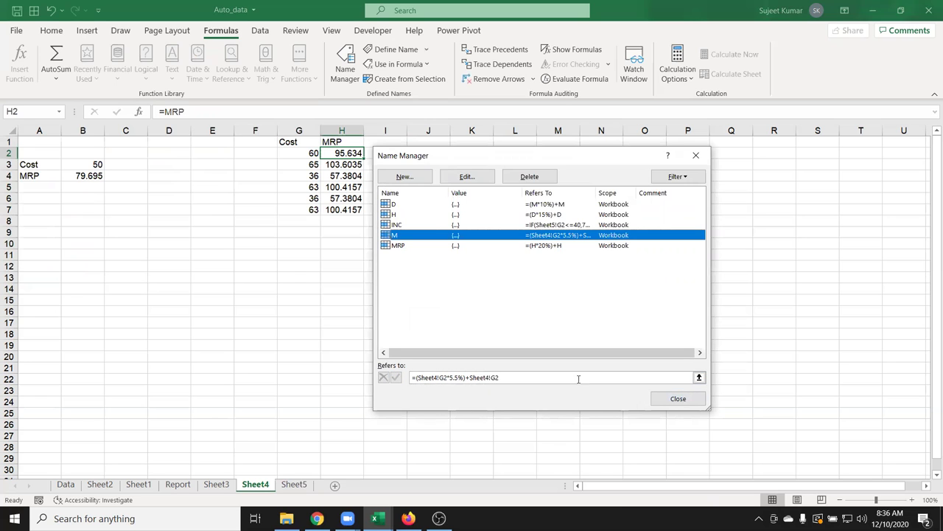
left_click(676, 397)
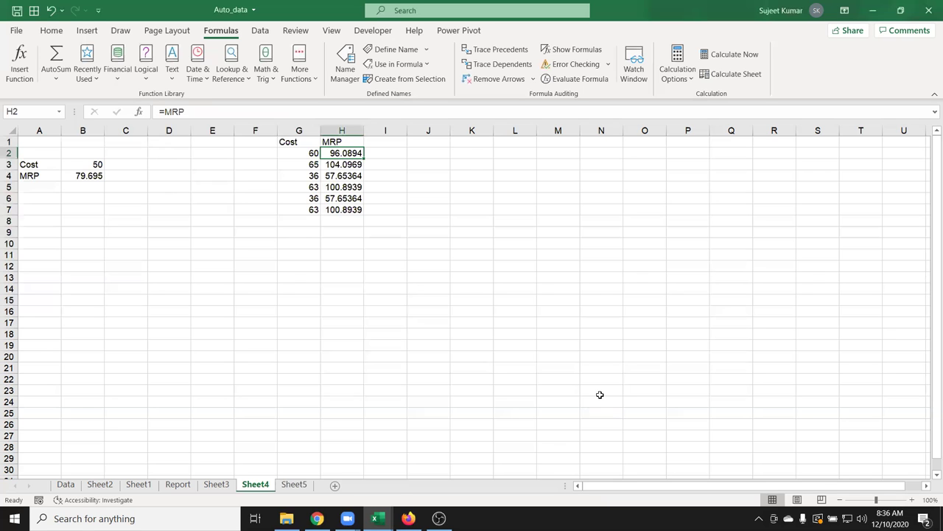
Inspect the formulas in B4 and H6, return to Sheet5, and minimize the Excel window.
left_click(102, 175)
double_click(102, 176)
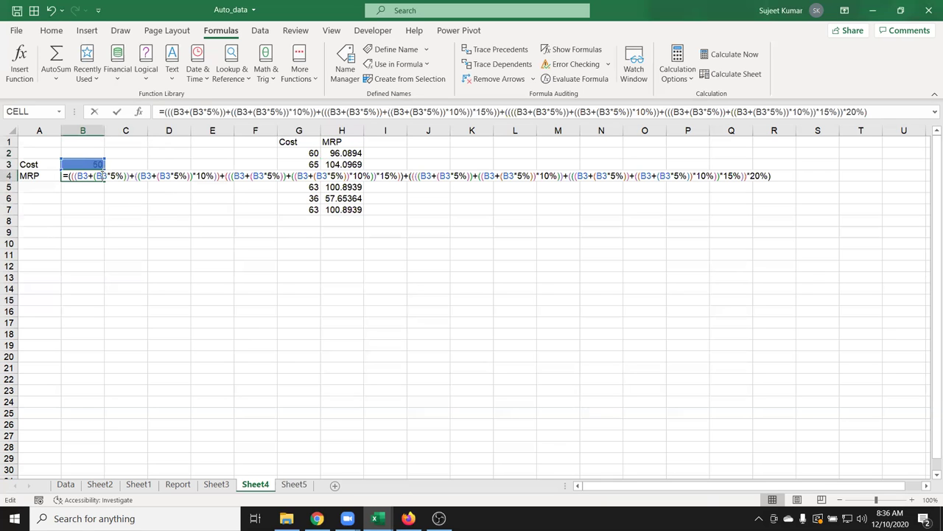
key("Return")
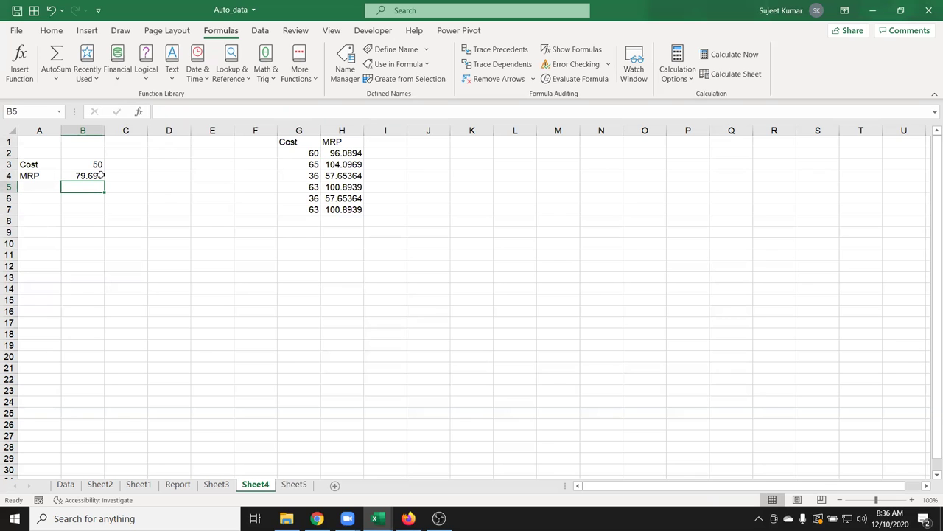
left_click(343, 201)
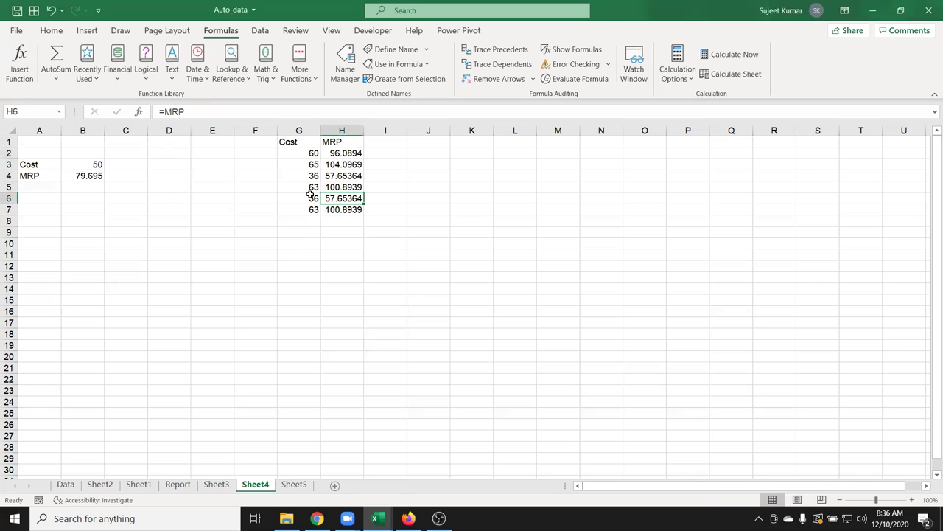
left_click(301, 487)
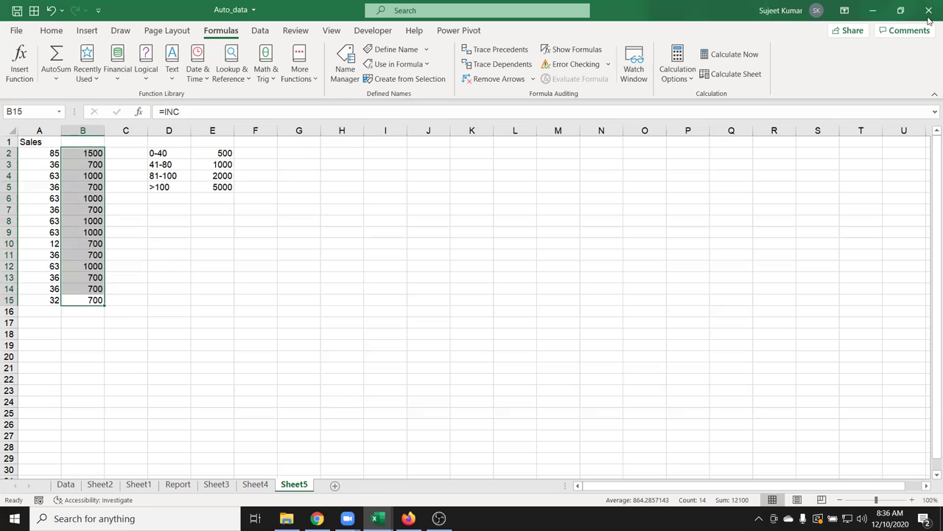
left_click(873, 11)
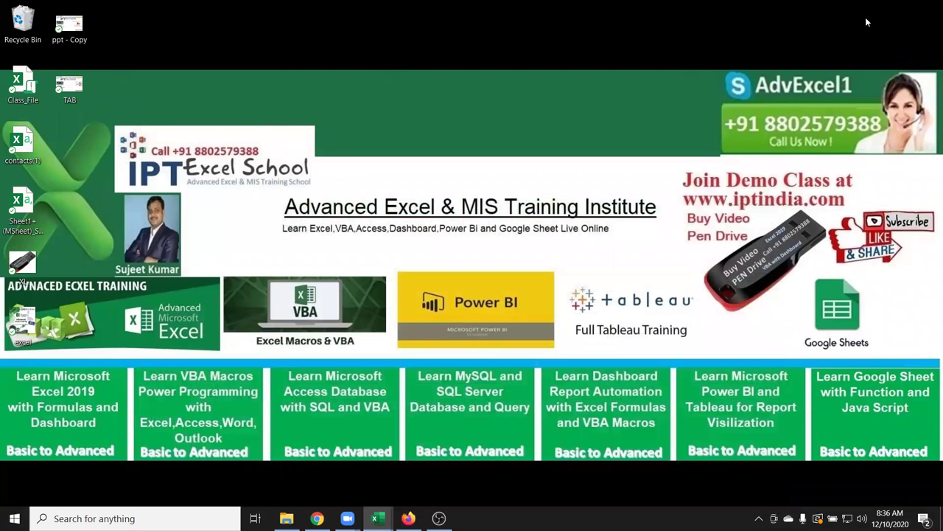